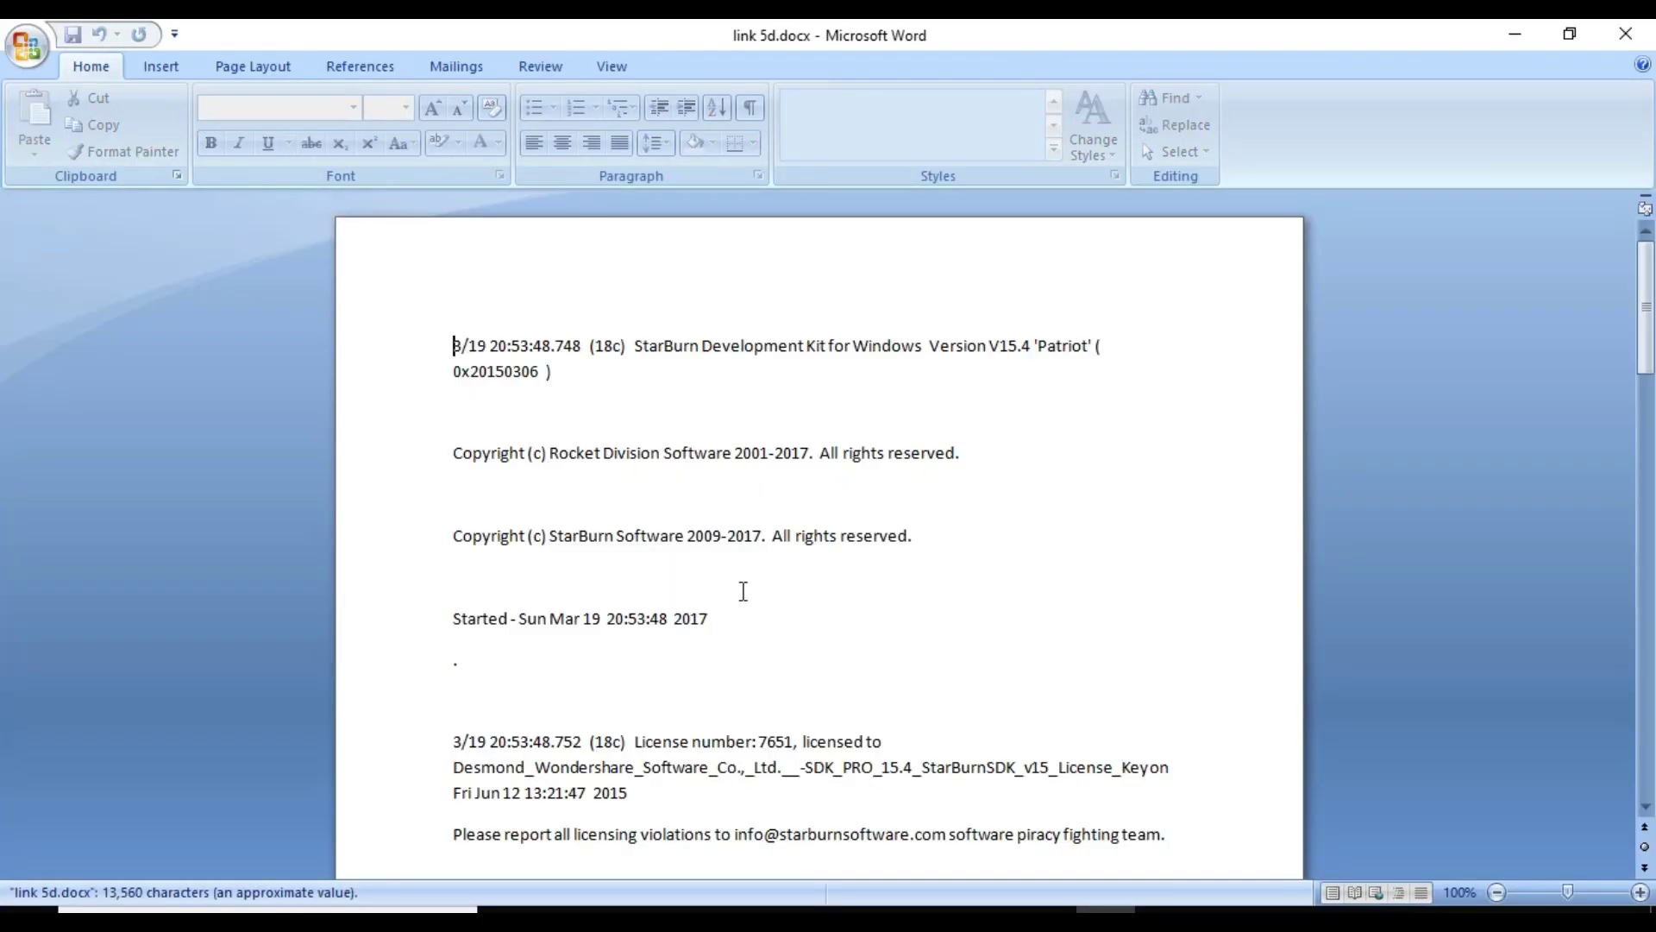
- Select the word "Rocket" in the first copyright line of link 5d.docx, and close the document
{"action": "left_click", "coordinate": [552, 449]}
{"action": "left_click_drag", "start_coordinate": [552, 448], "coordinate": [605, 447]}
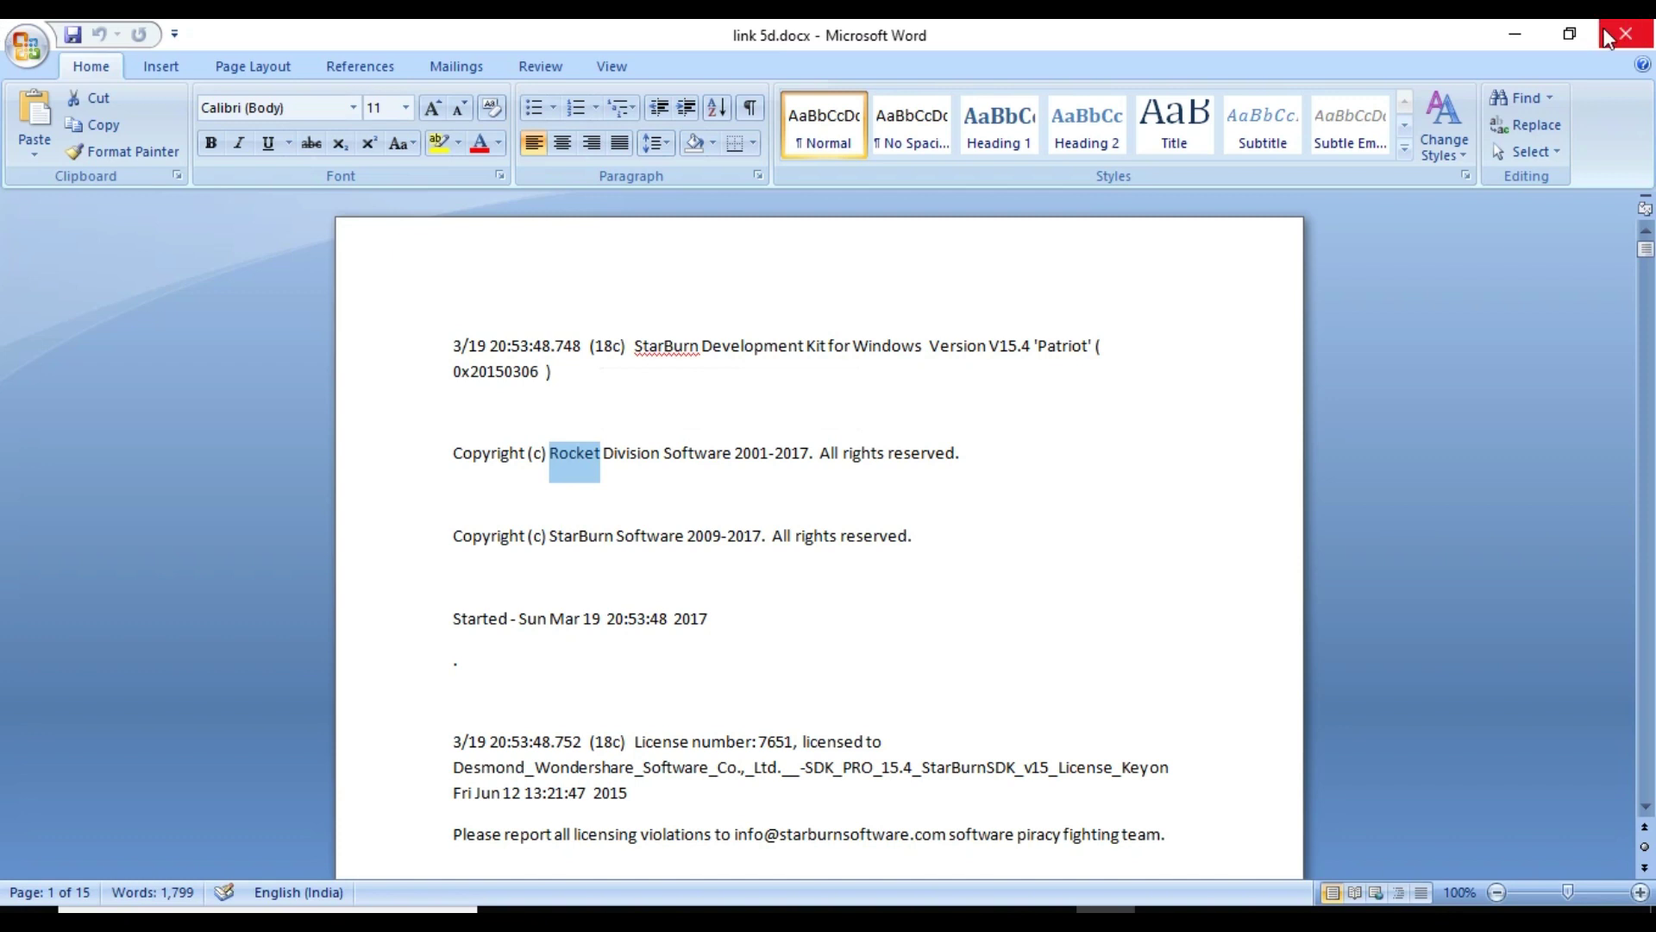
{"action": "left_click", "coordinate": [1536, 34]}
- Search the Documents folder for "rocket" and close the File Explorer window
{"action": "left_click", "coordinate": [1395, 345]}
{"action": "type", "text": "r"}
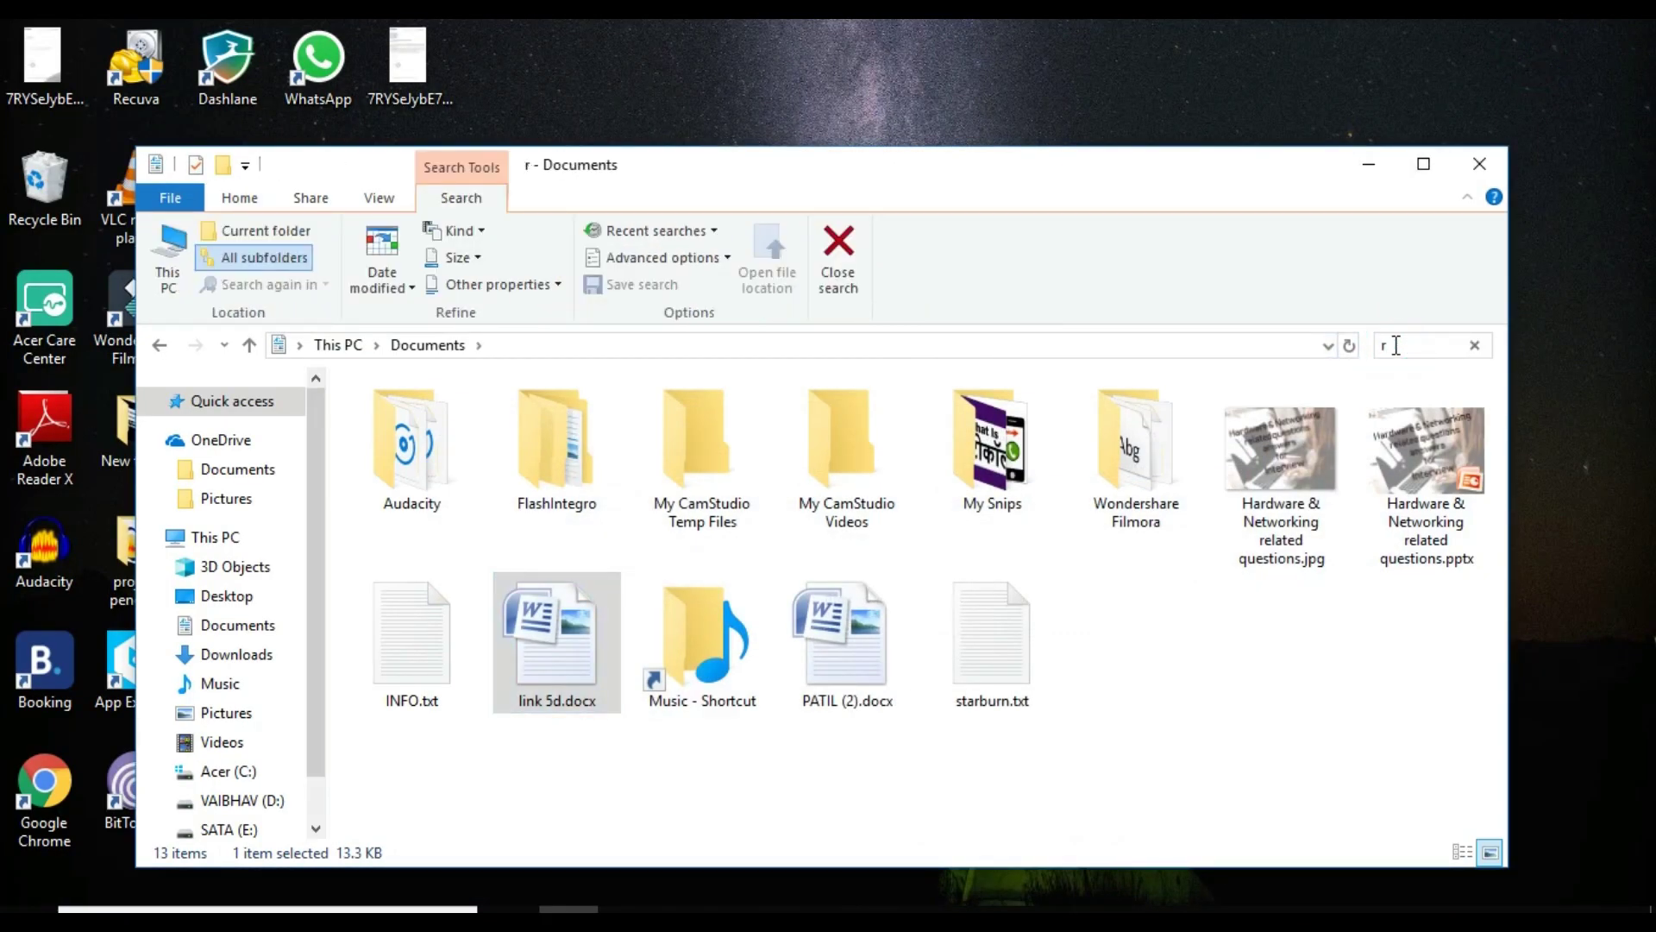
{"action": "type", "text": "oc"}
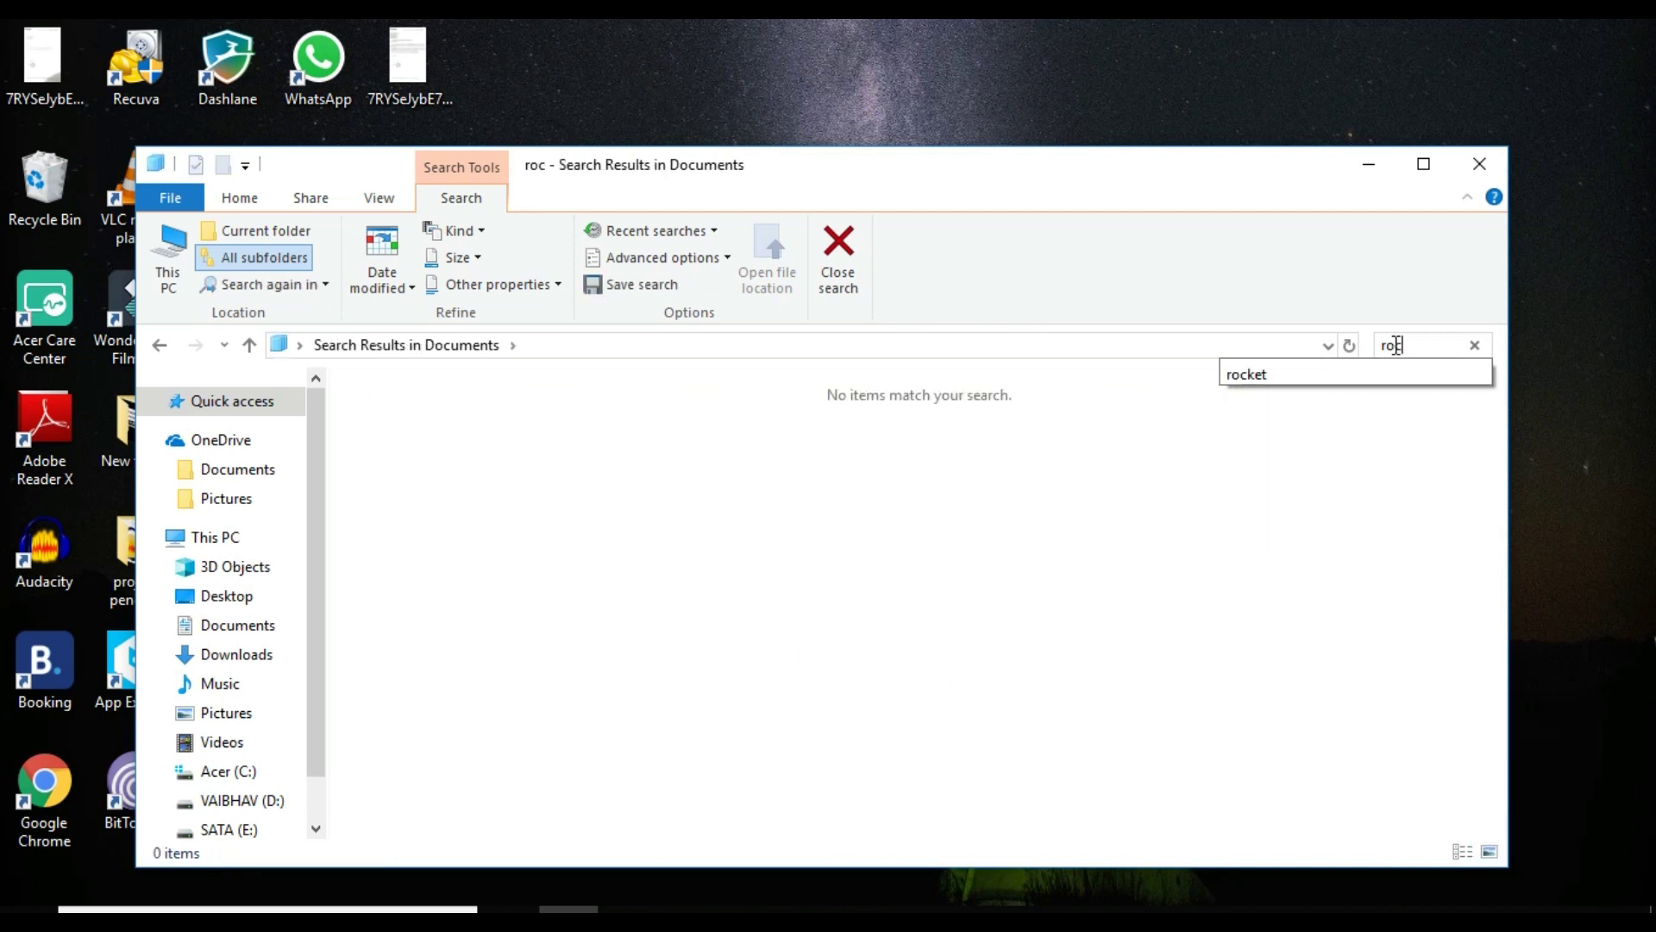
{"action": "key", "text": "Down"}
{"action": "key", "text": "Return"}
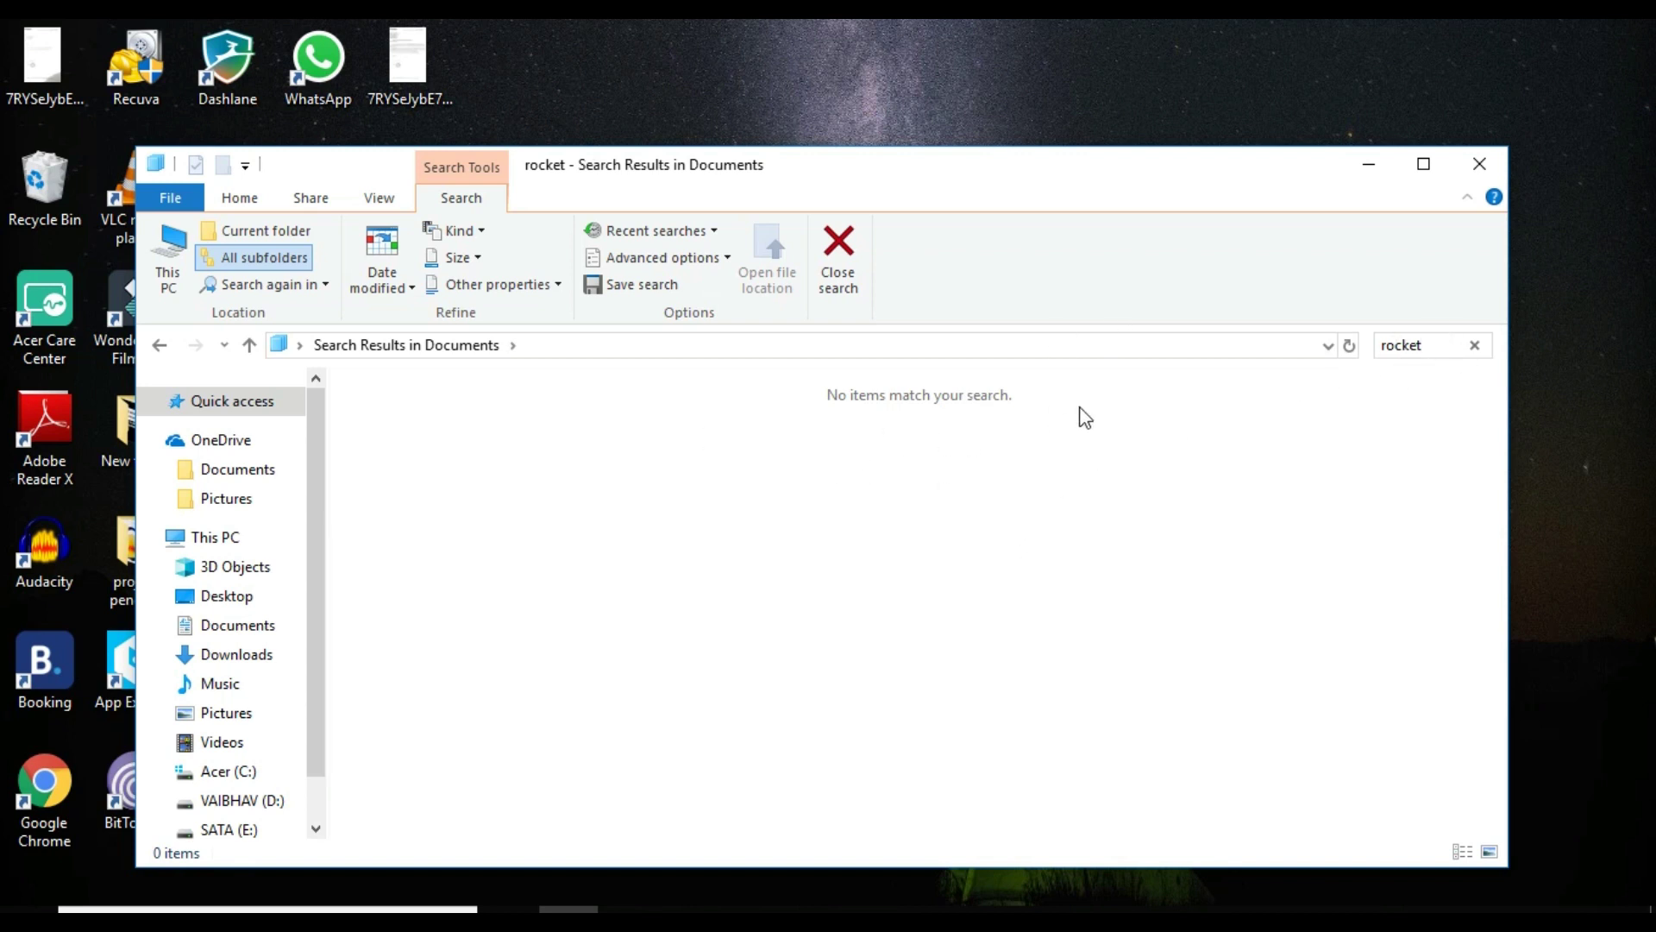
{"action": "left_click", "coordinate": [1460, 174]}
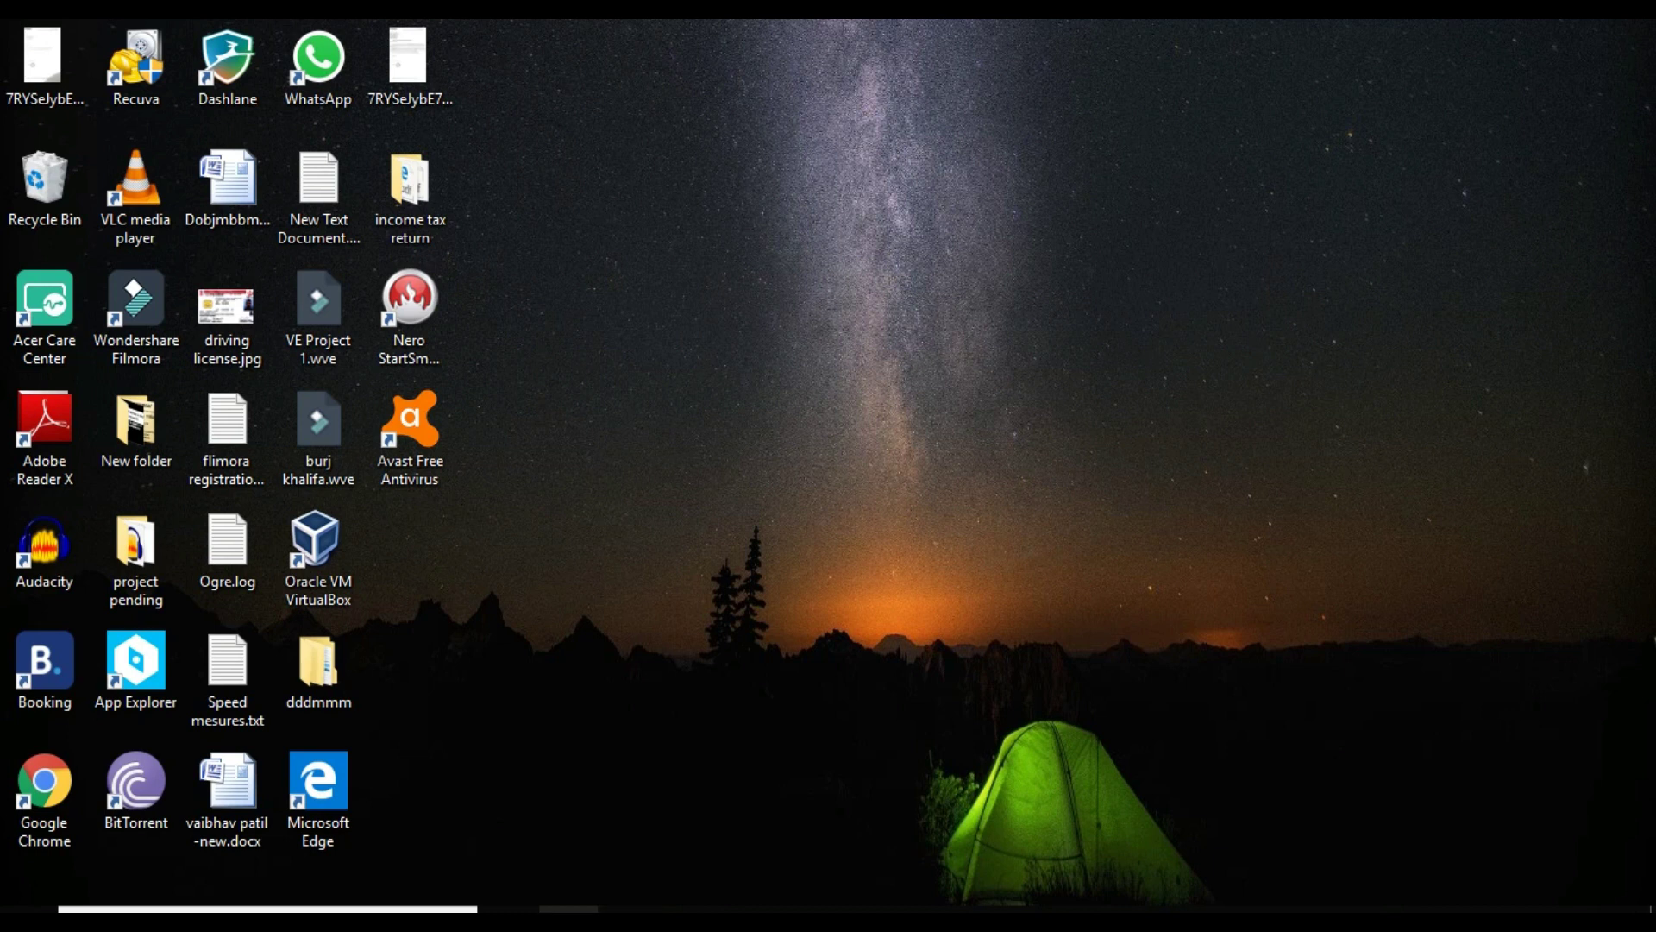
- Close the newly opened File Explorer window and open the Control Panel
{"action": "left_click", "coordinate": [569, 909]}
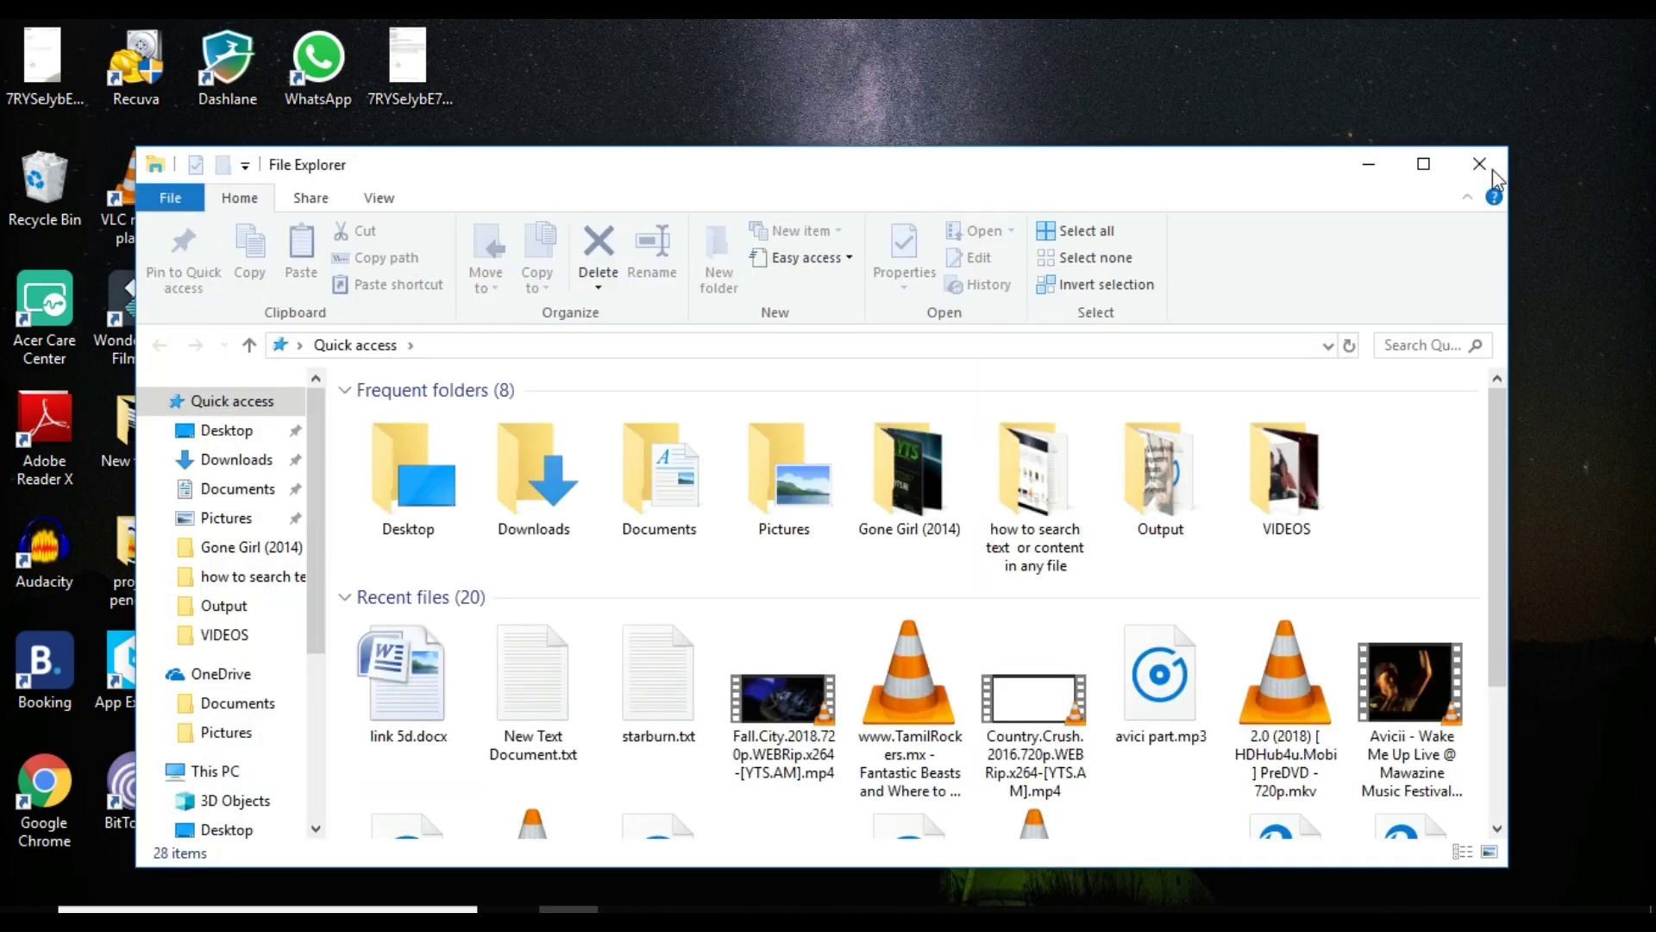
{"action": "left_click", "coordinate": [1493, 167]}
{"action": "key", "text": "super"}
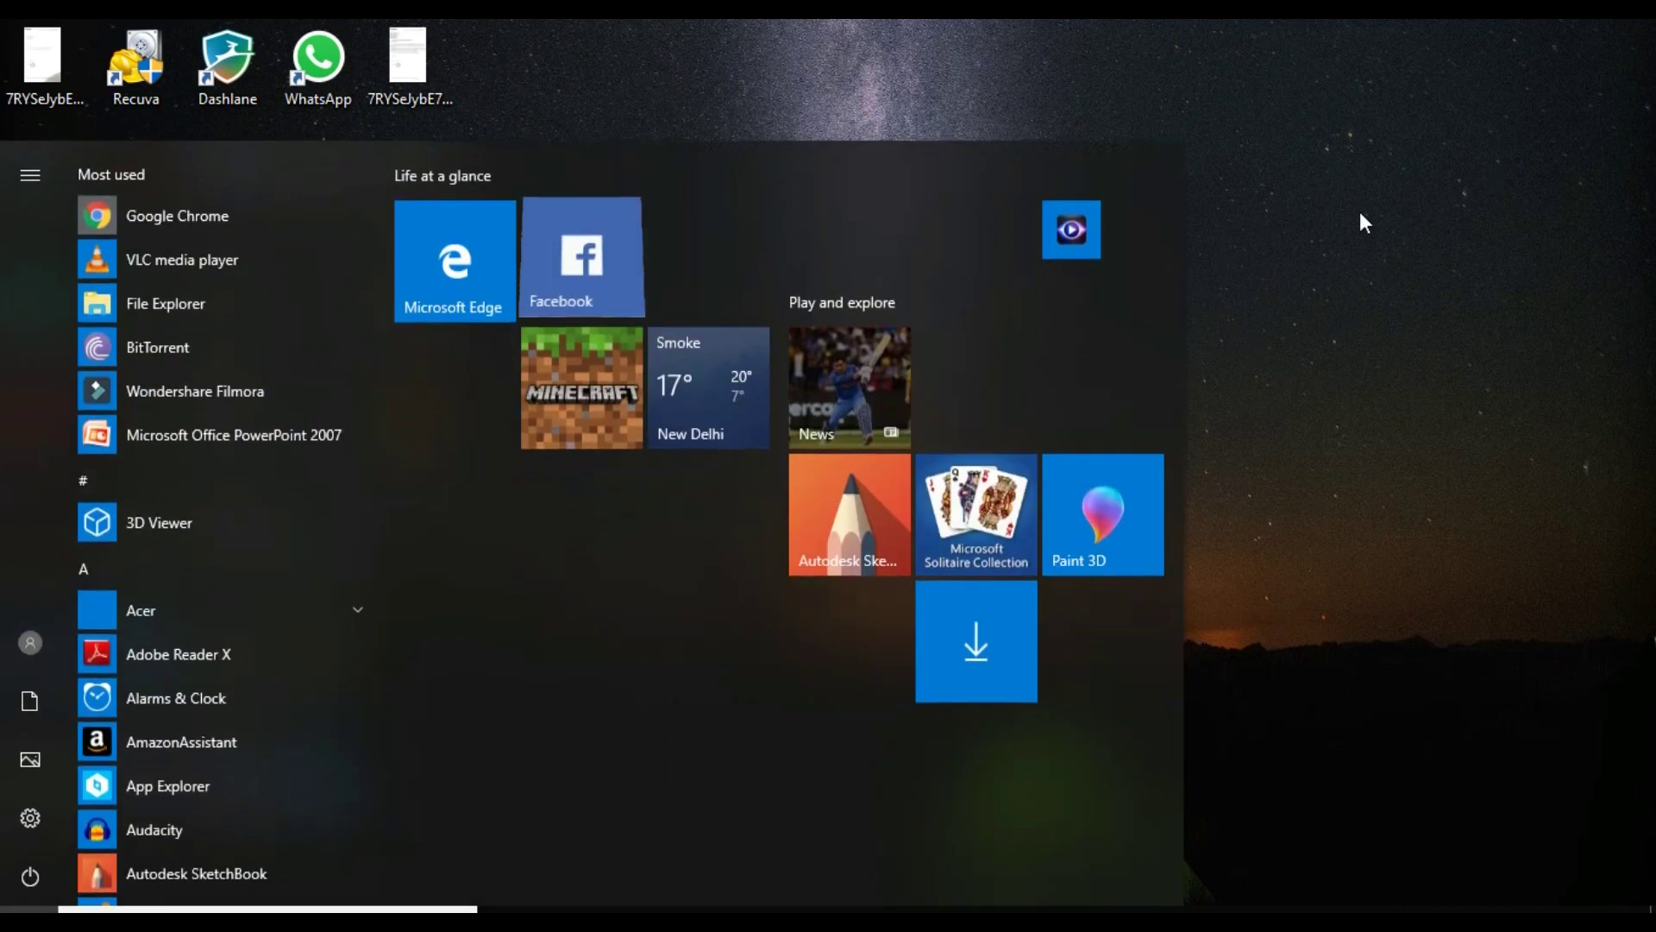
{"action": "type", "text": "c"}
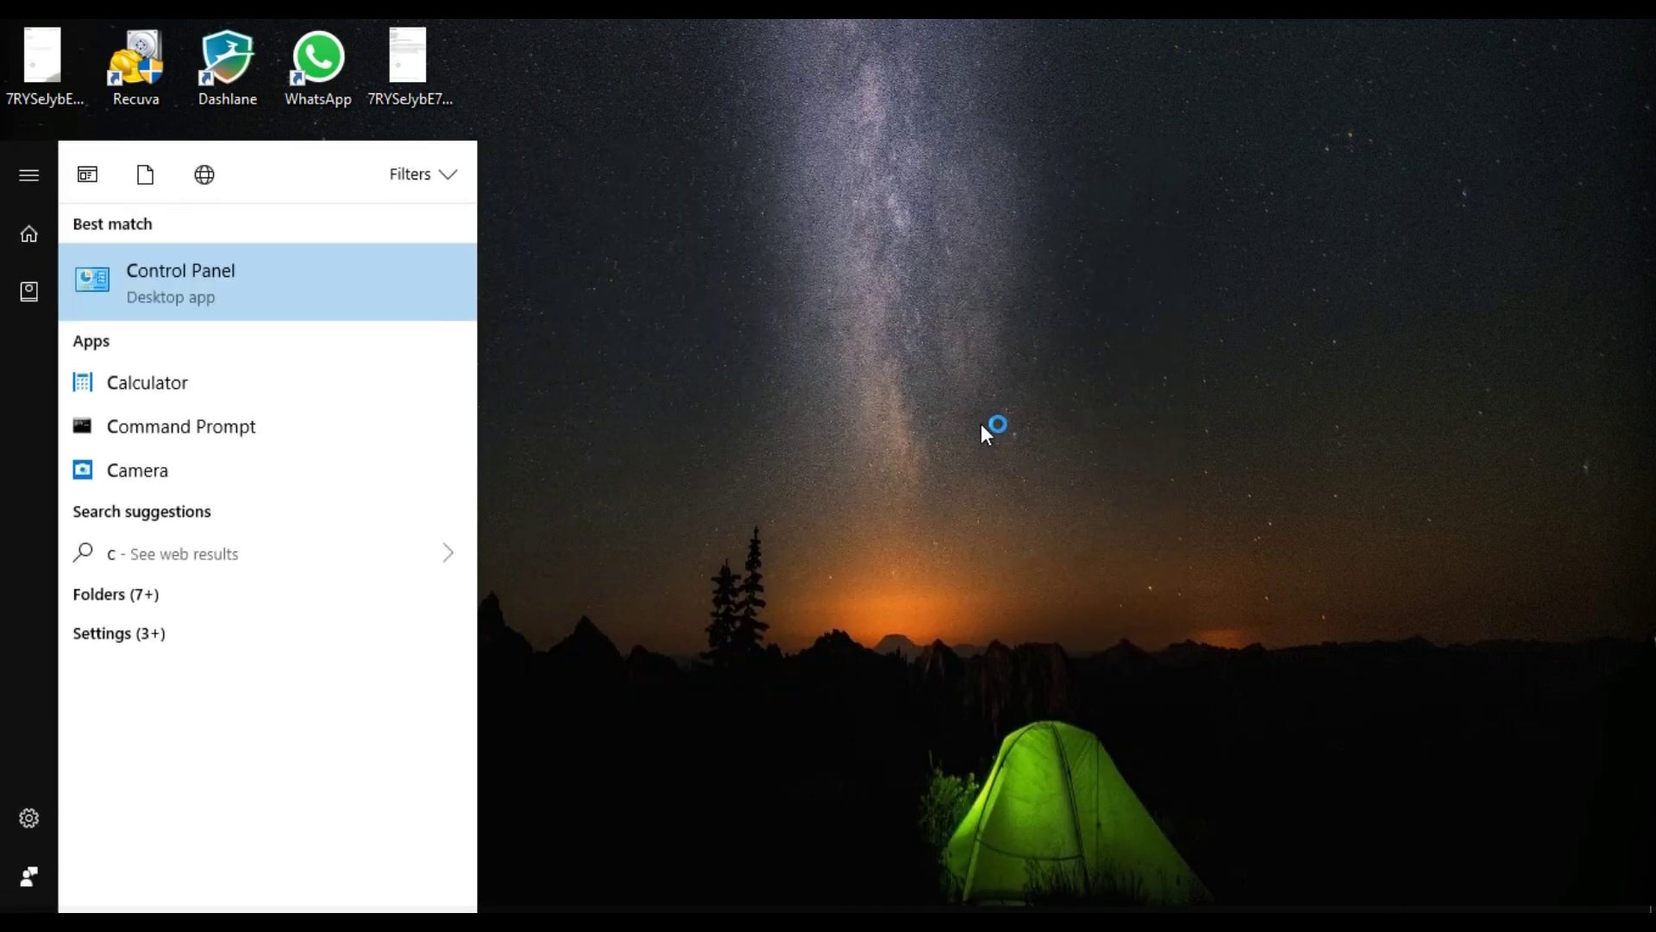
{"action": "left_click", "coordinate": [241, 292]}
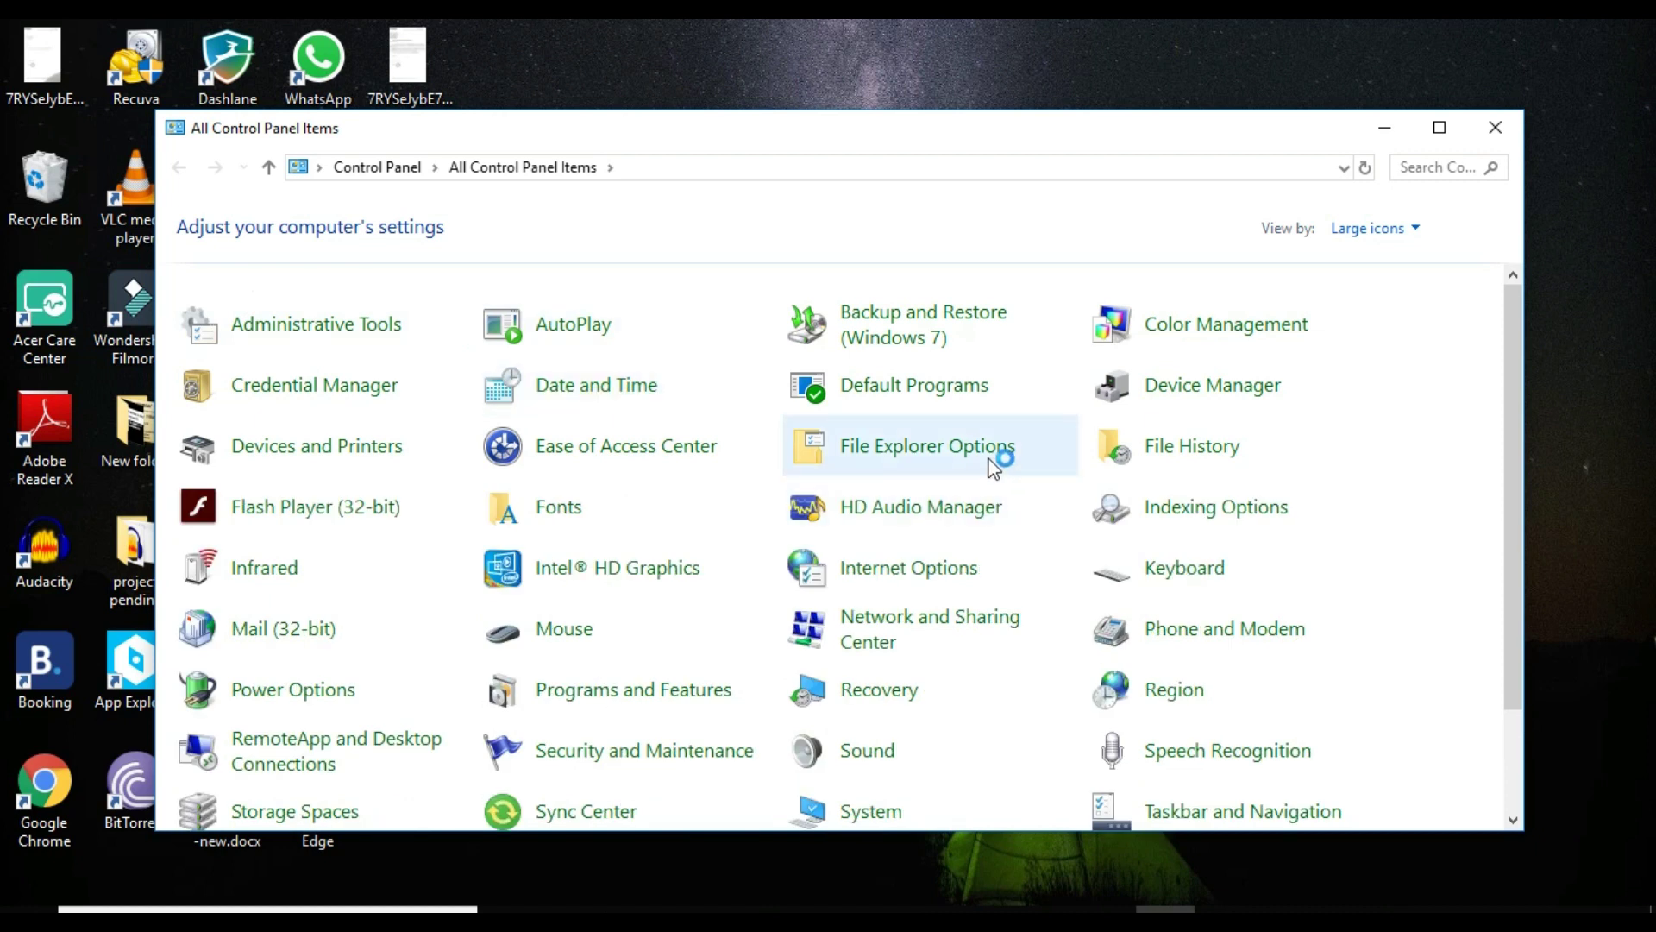
- In File Explorer Options, allow the index for system file searches, enable always searching file names and contents, and apply the settings
{"action": "left_click", "coordinate": [953, 466]}
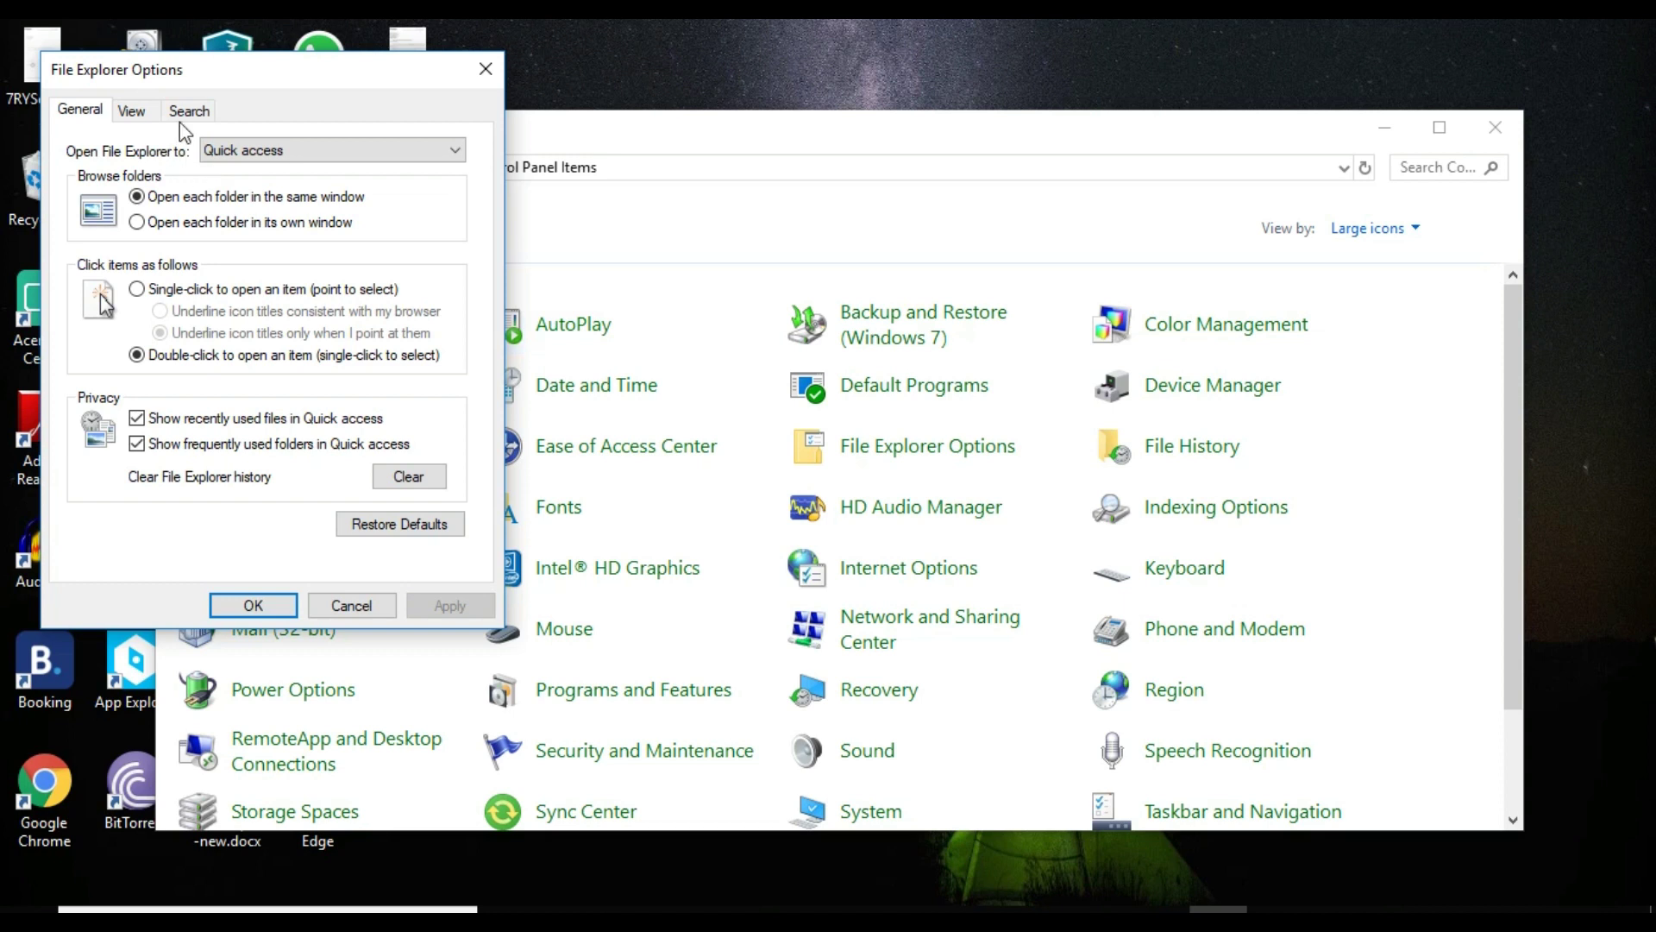
{"action": "left_click", "coordinate": [180, 117]}
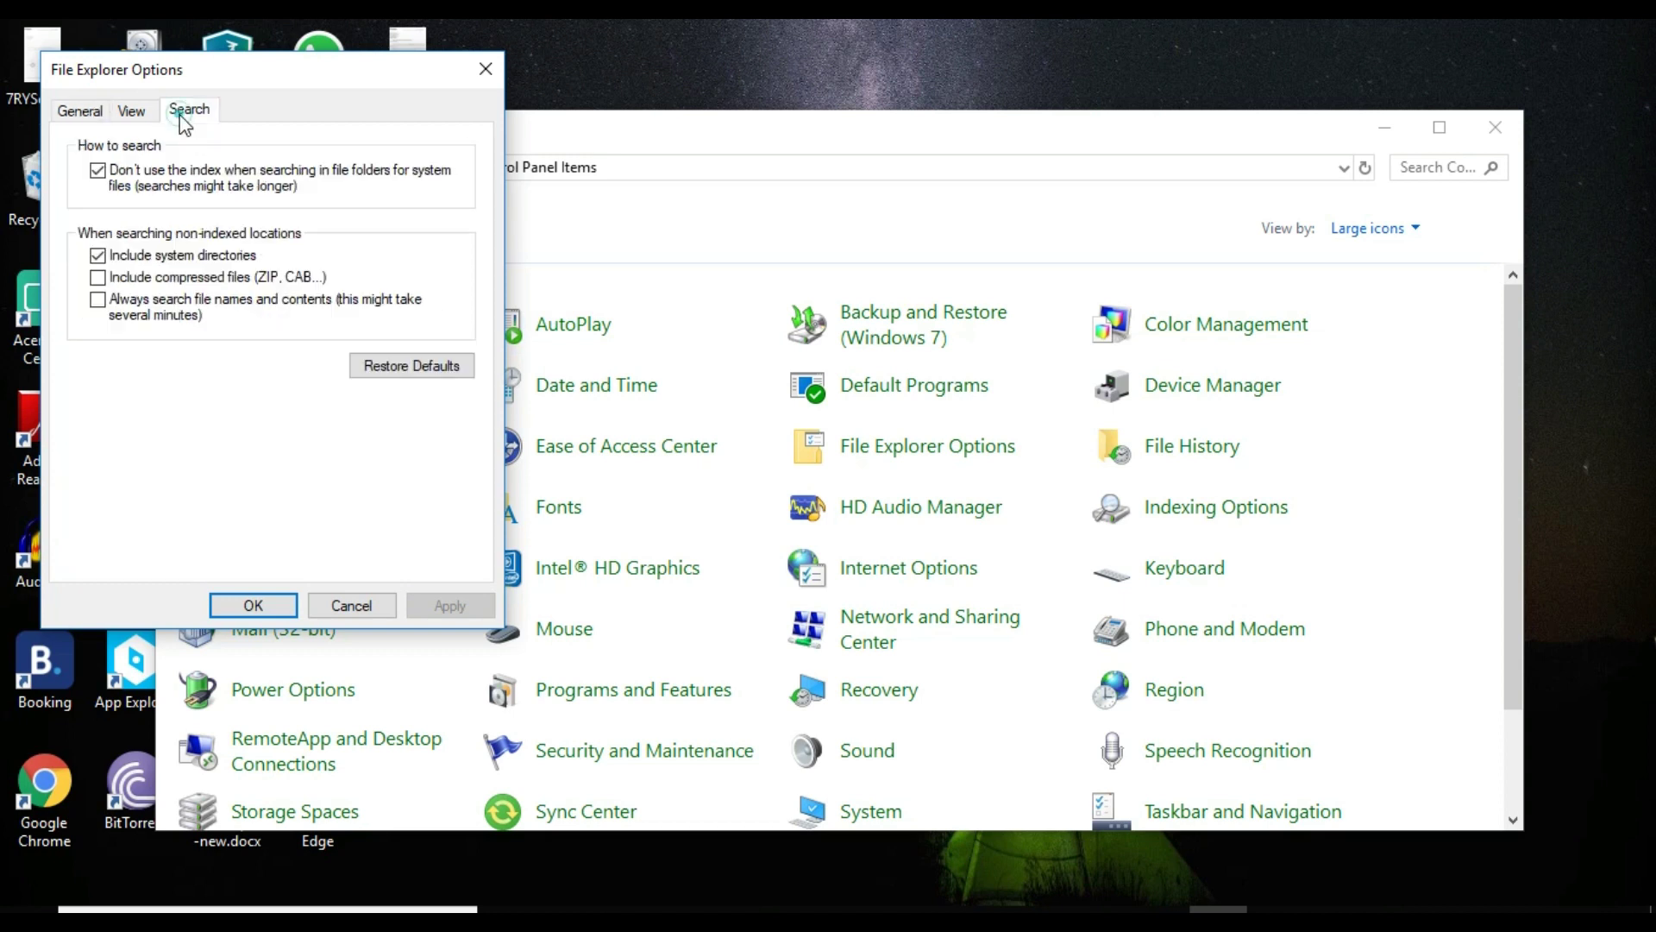
{"action": "left_click", "coordinate": [98, 173]}
{"action": "left_click", "coordinate": [96, 302]}
{"action": "left_click", "coordinate": [462, 604]}
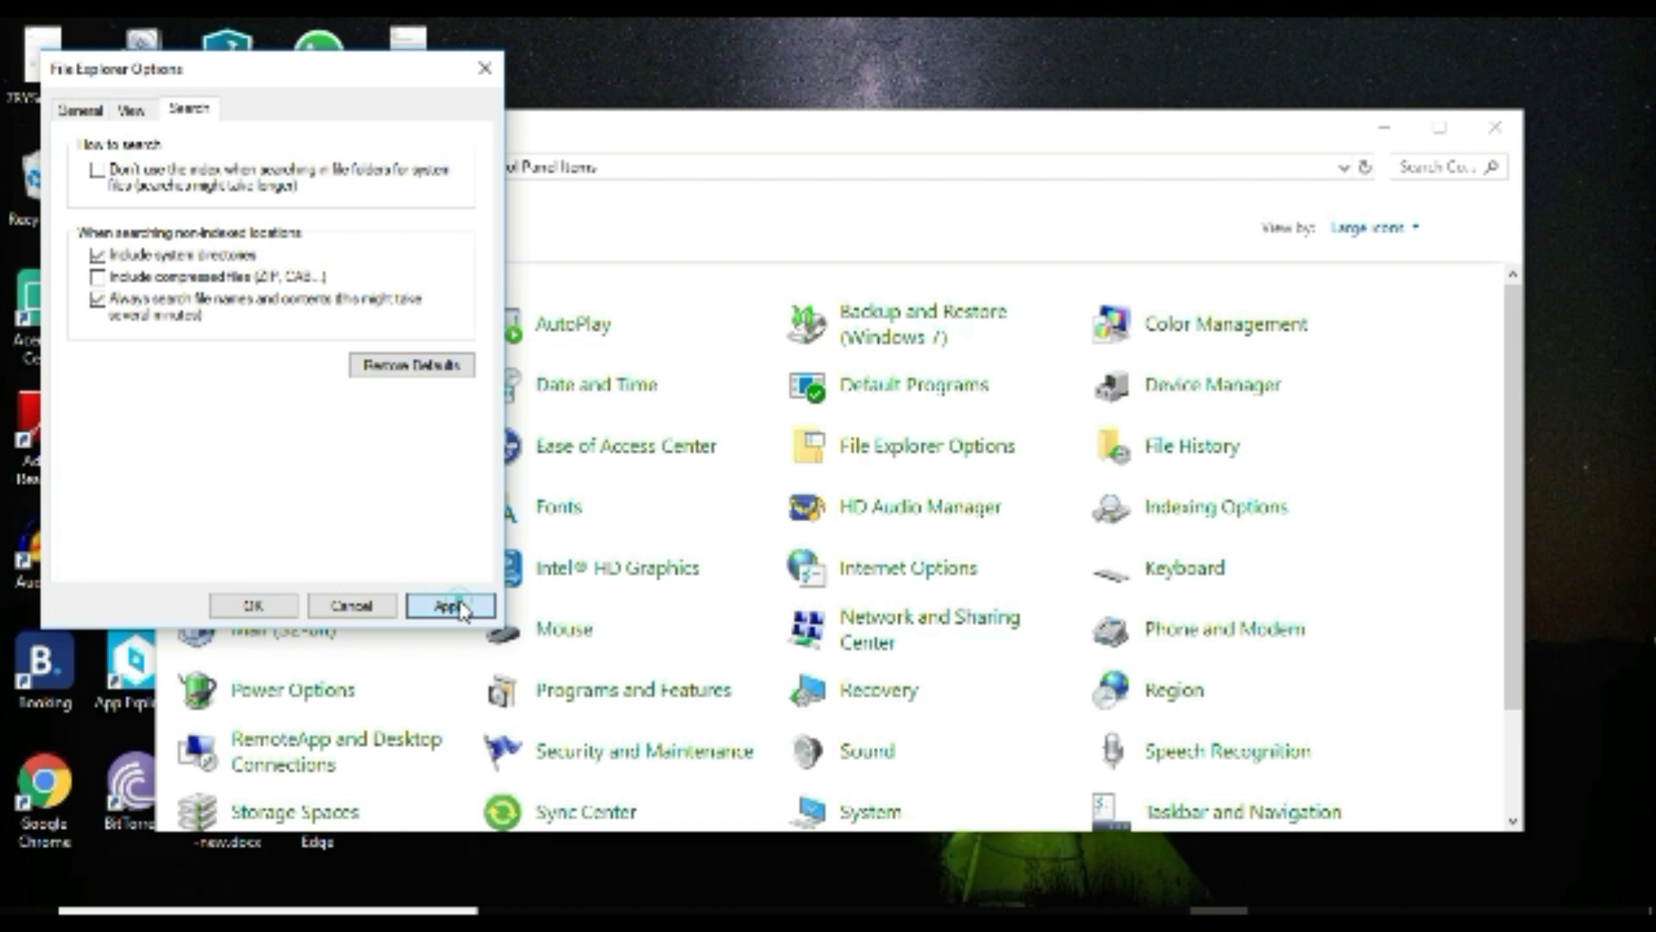
{"action": "left_click", "coordinate": [455, 604]}
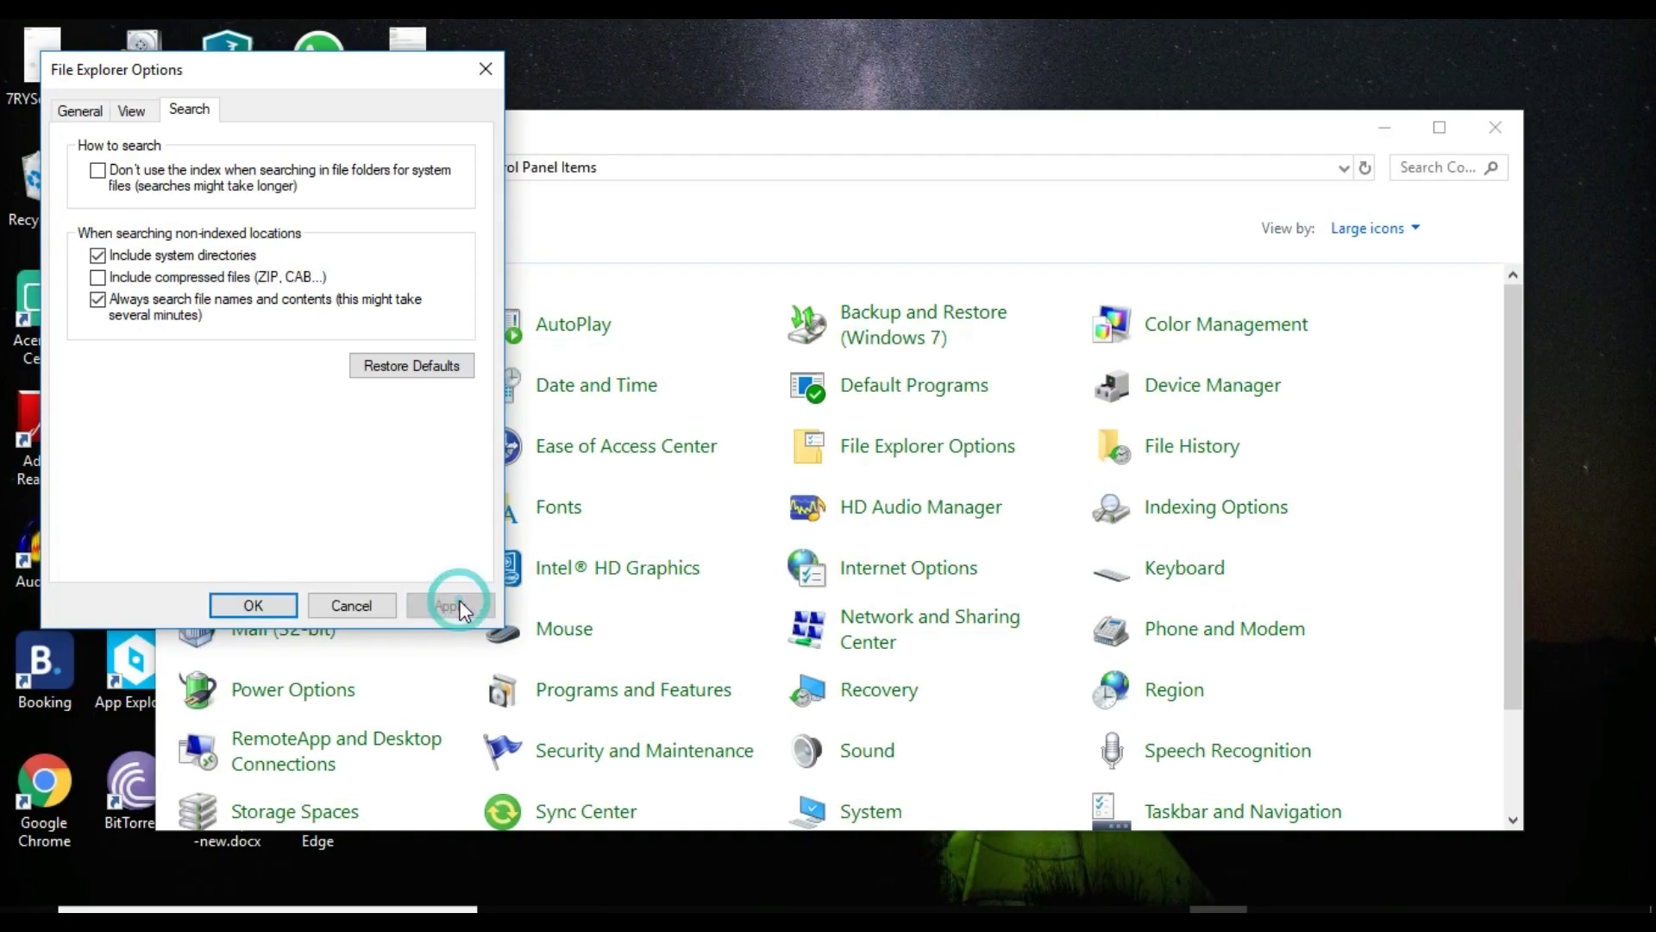
{"action": "left_click", "coordinate": [263, 605]}
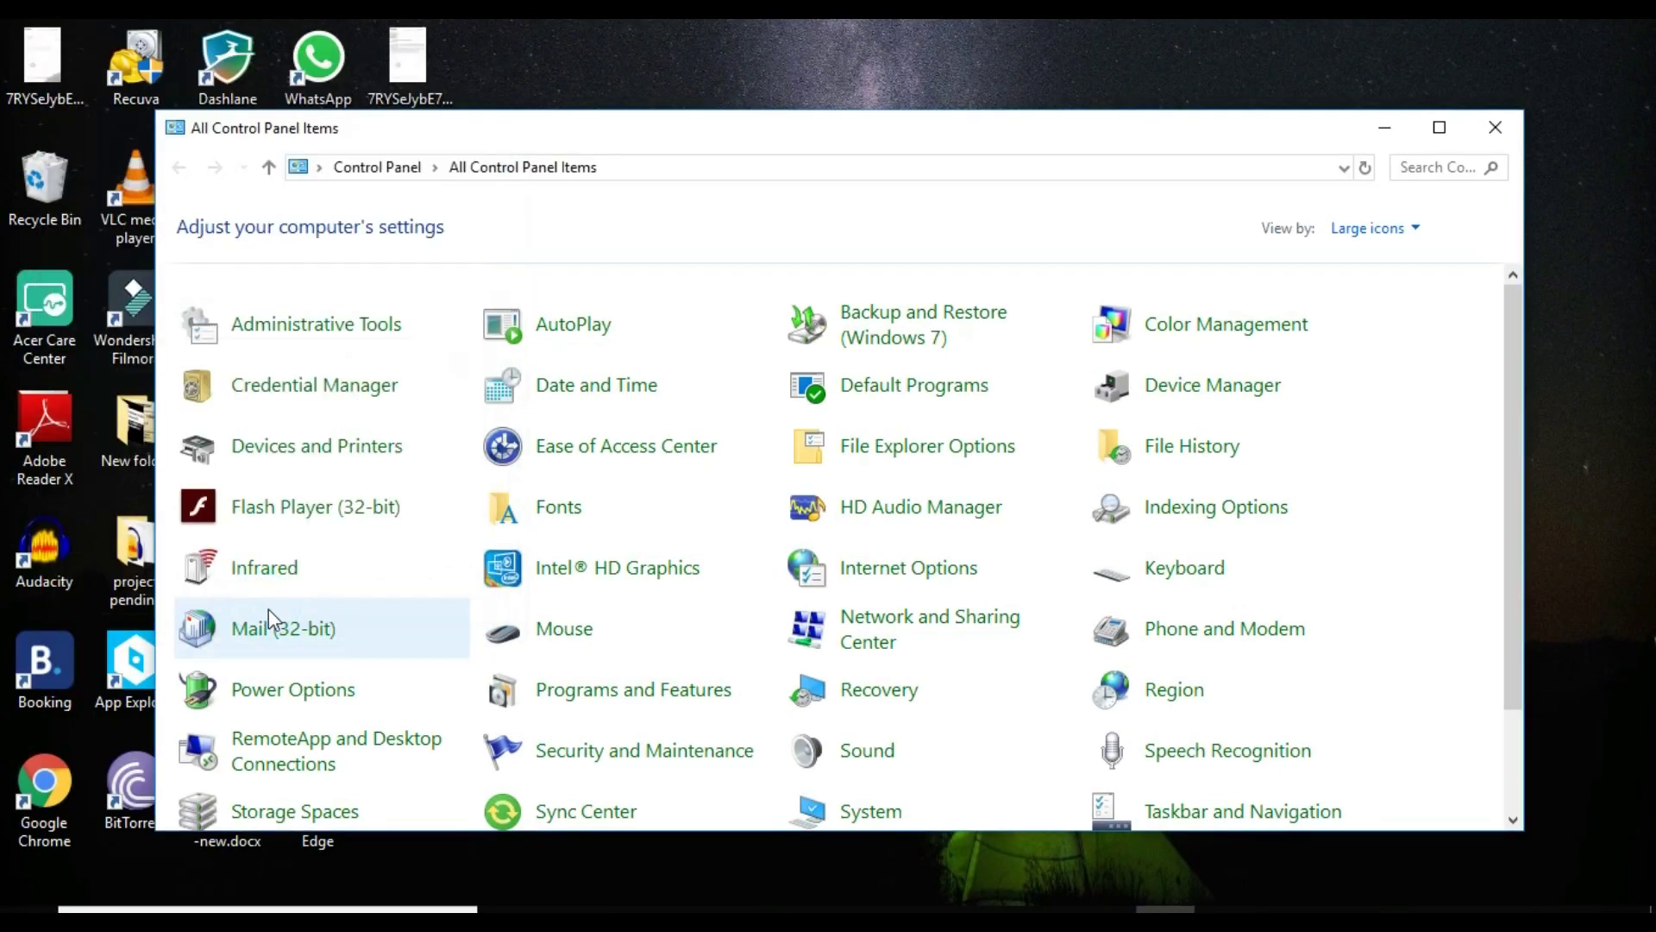
- In the advanced Indexing Options, set file types to Index Properties and File Contents, confirm rebuilding the index, and dismiss the antivirus window
{"action": "left_click", "coordinate": [1248, 504]}
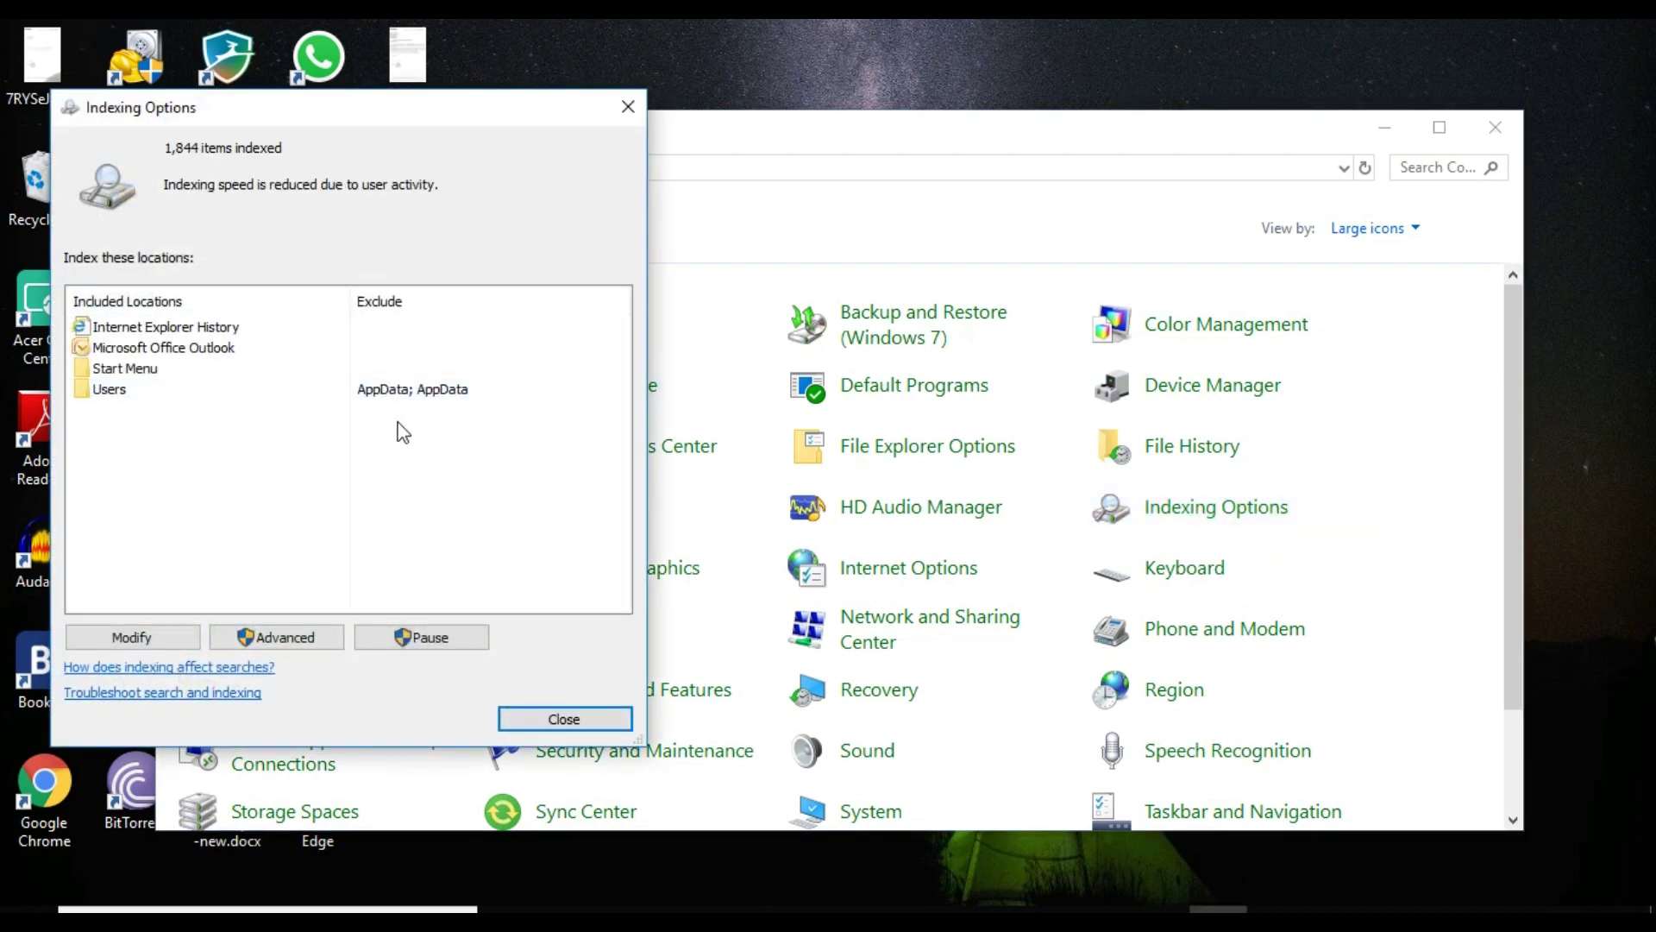
{"action": "left_click", "coordinate": [259, 643]}
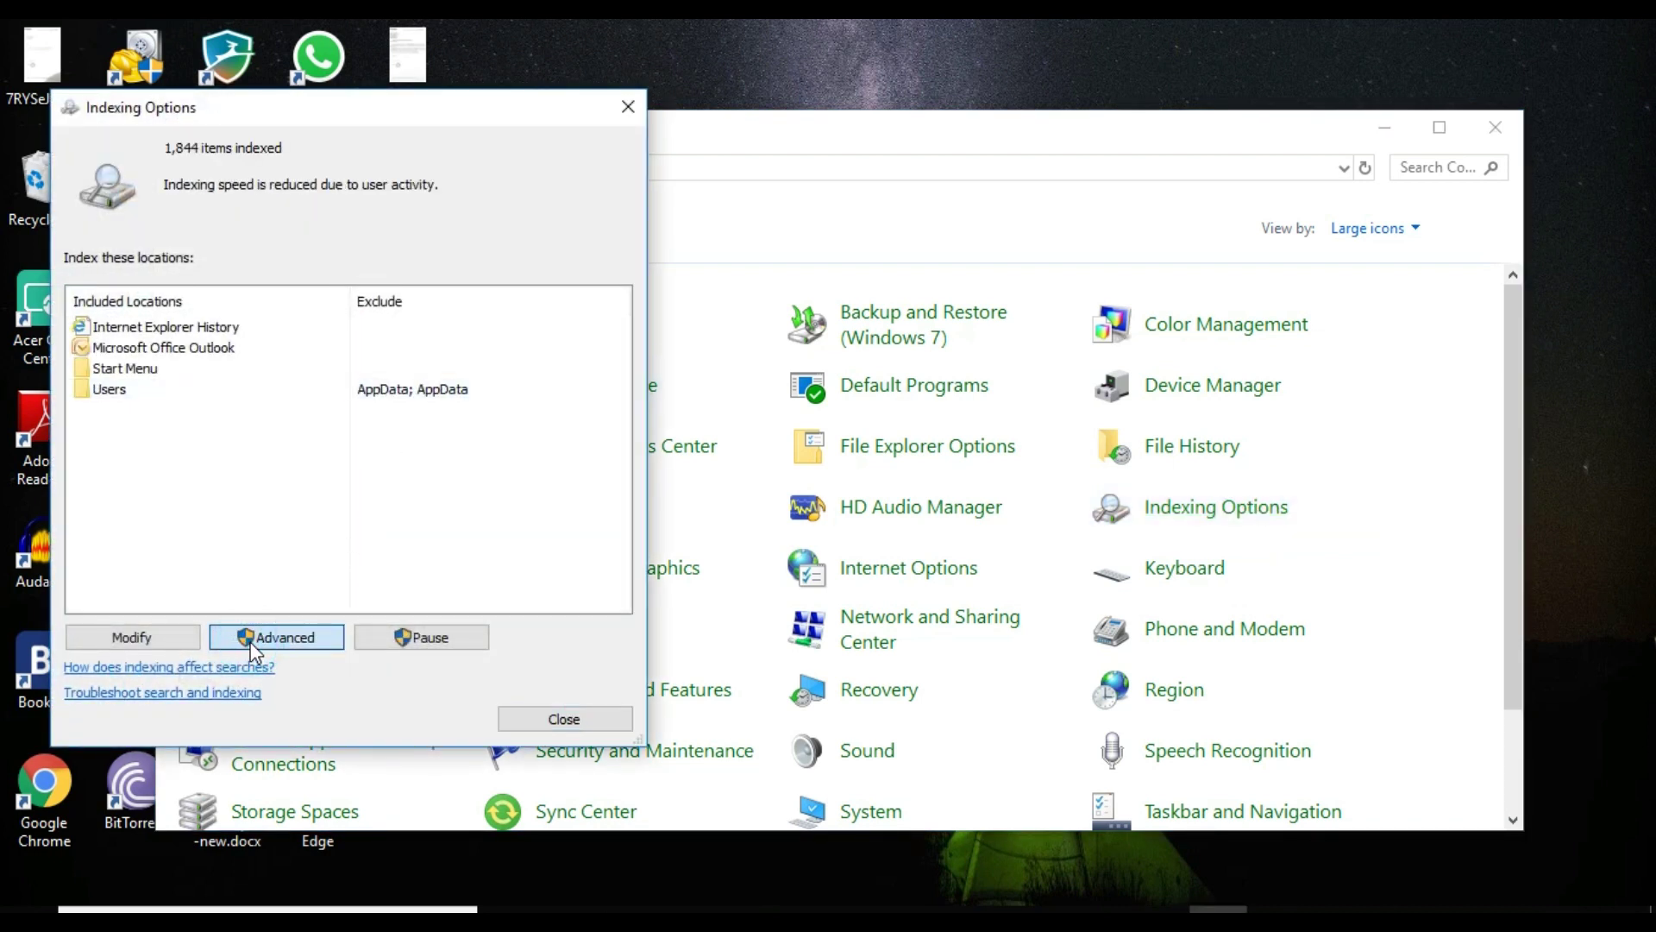
{"action": "left_click", "coordinate": [223, 165]}
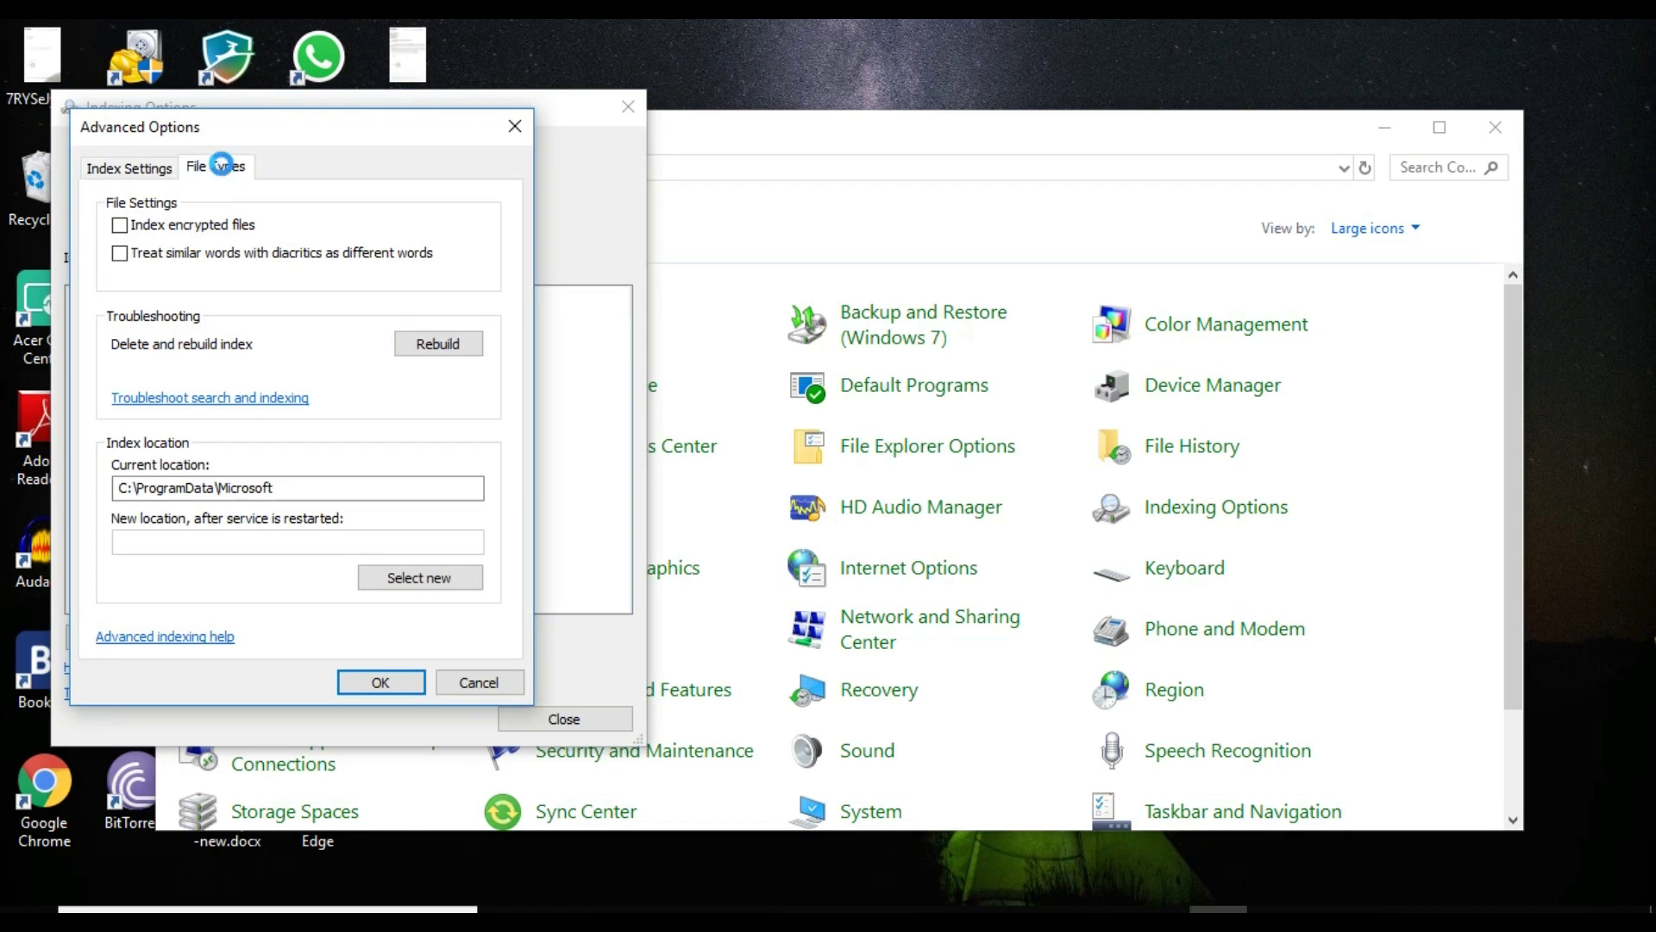
{"action": "left_click", "coordinate": [170, 578]}
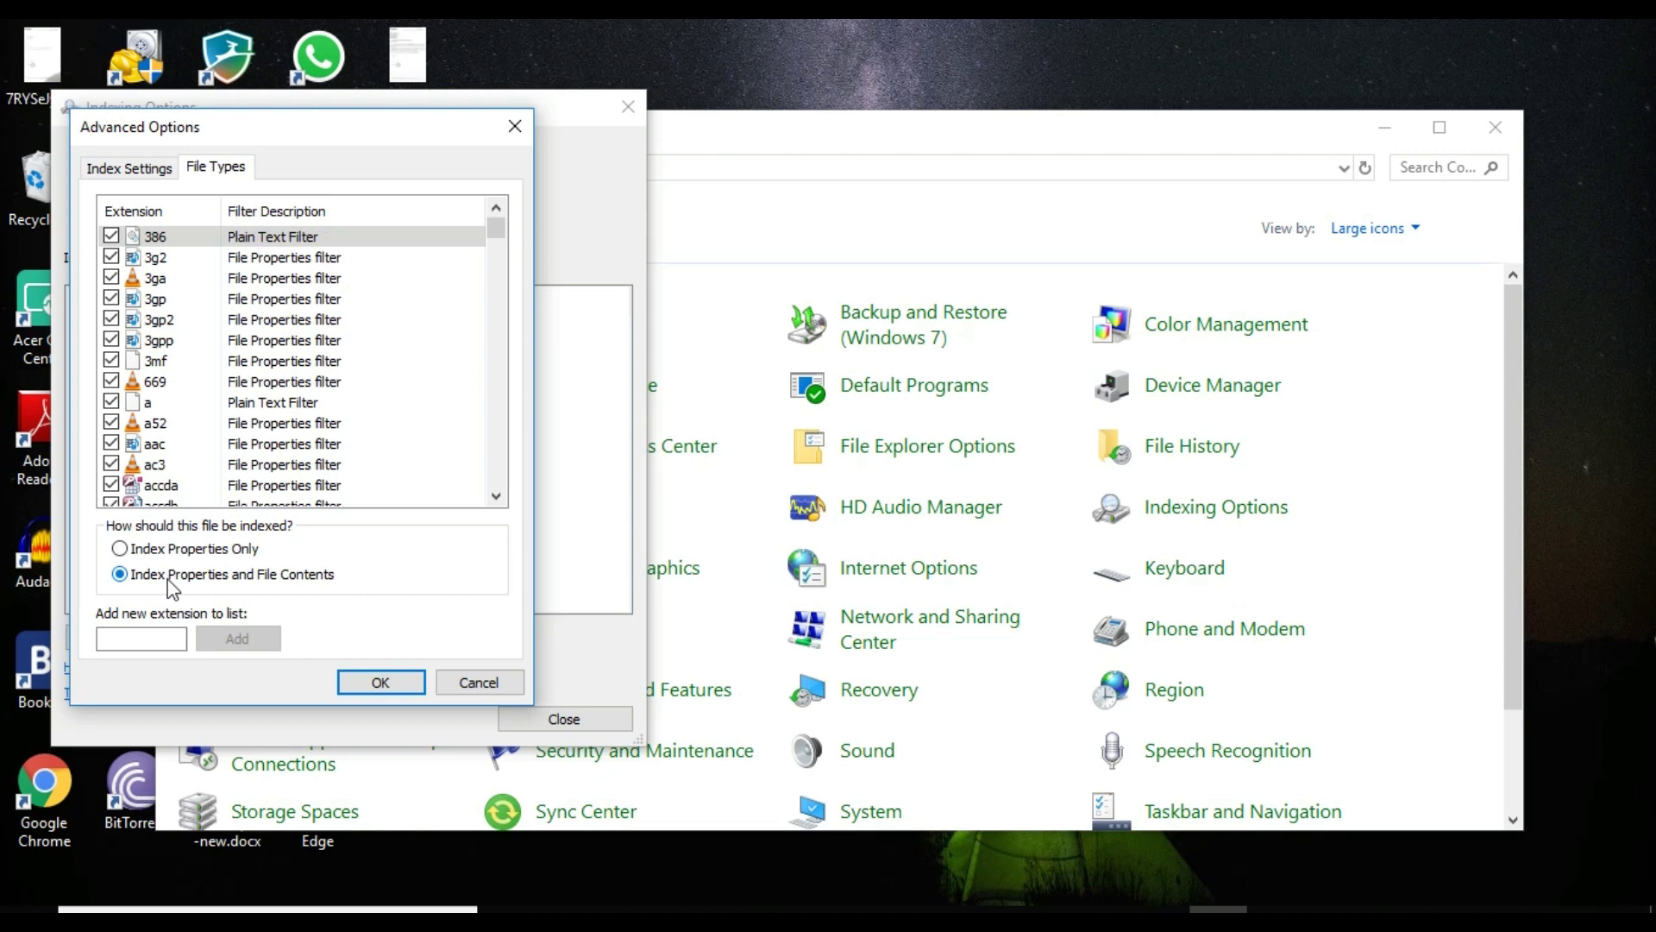
{"action": "left_click", "coordinate": [396, 685]}
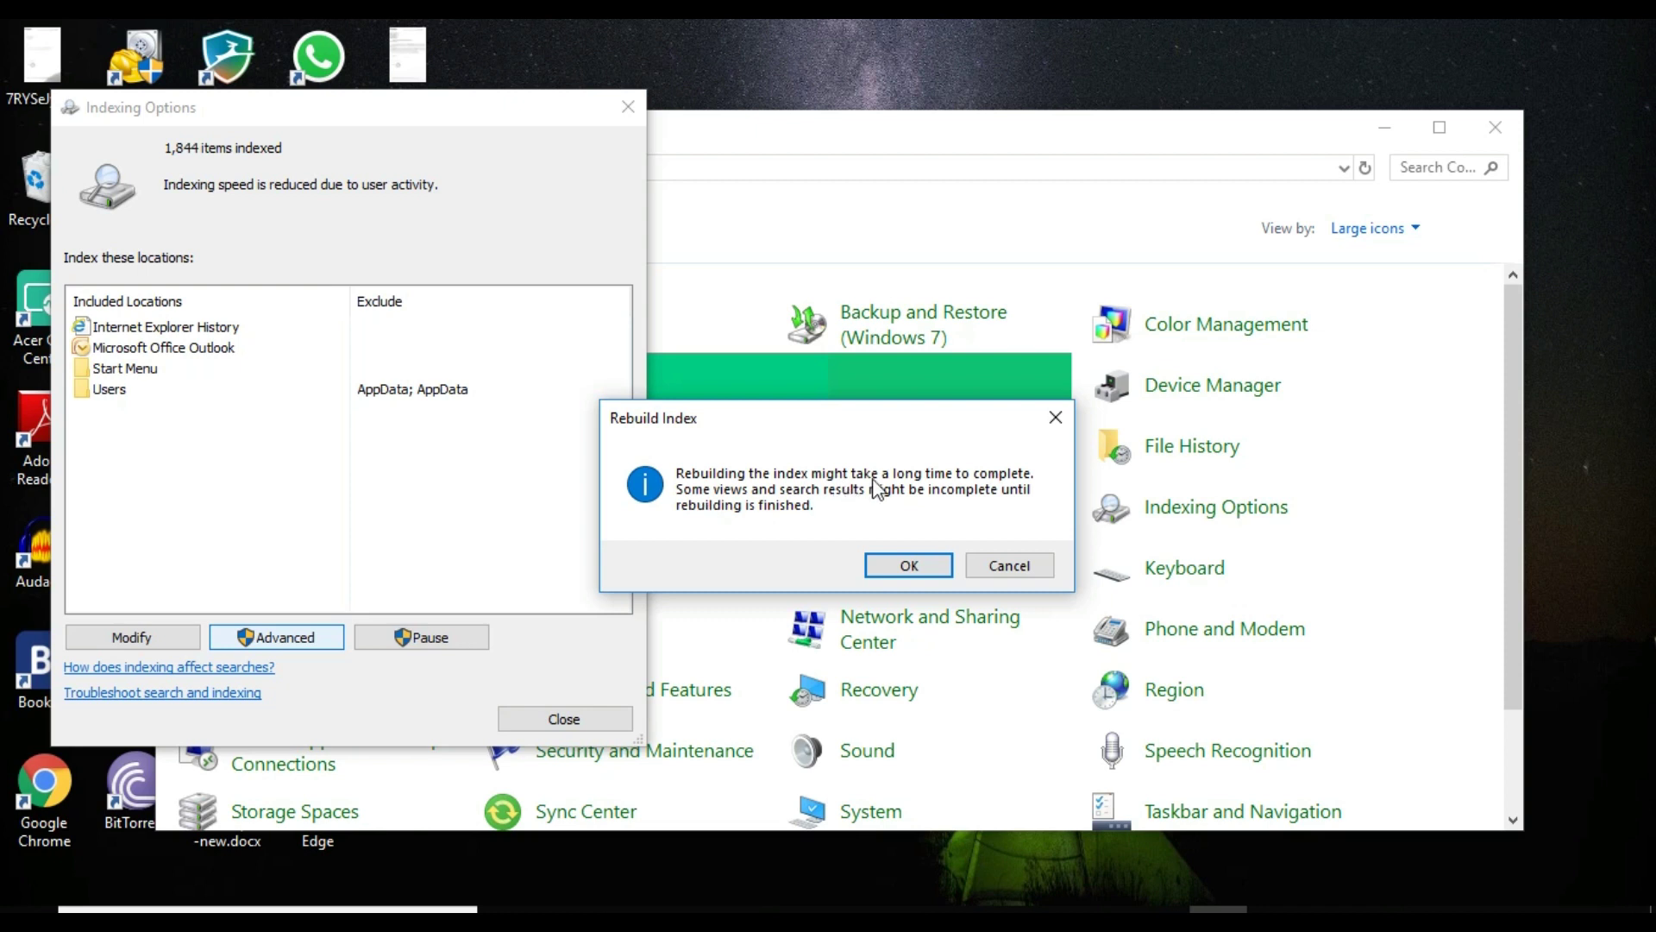
{"action": "left_click", "coordinate": [885, 563]}
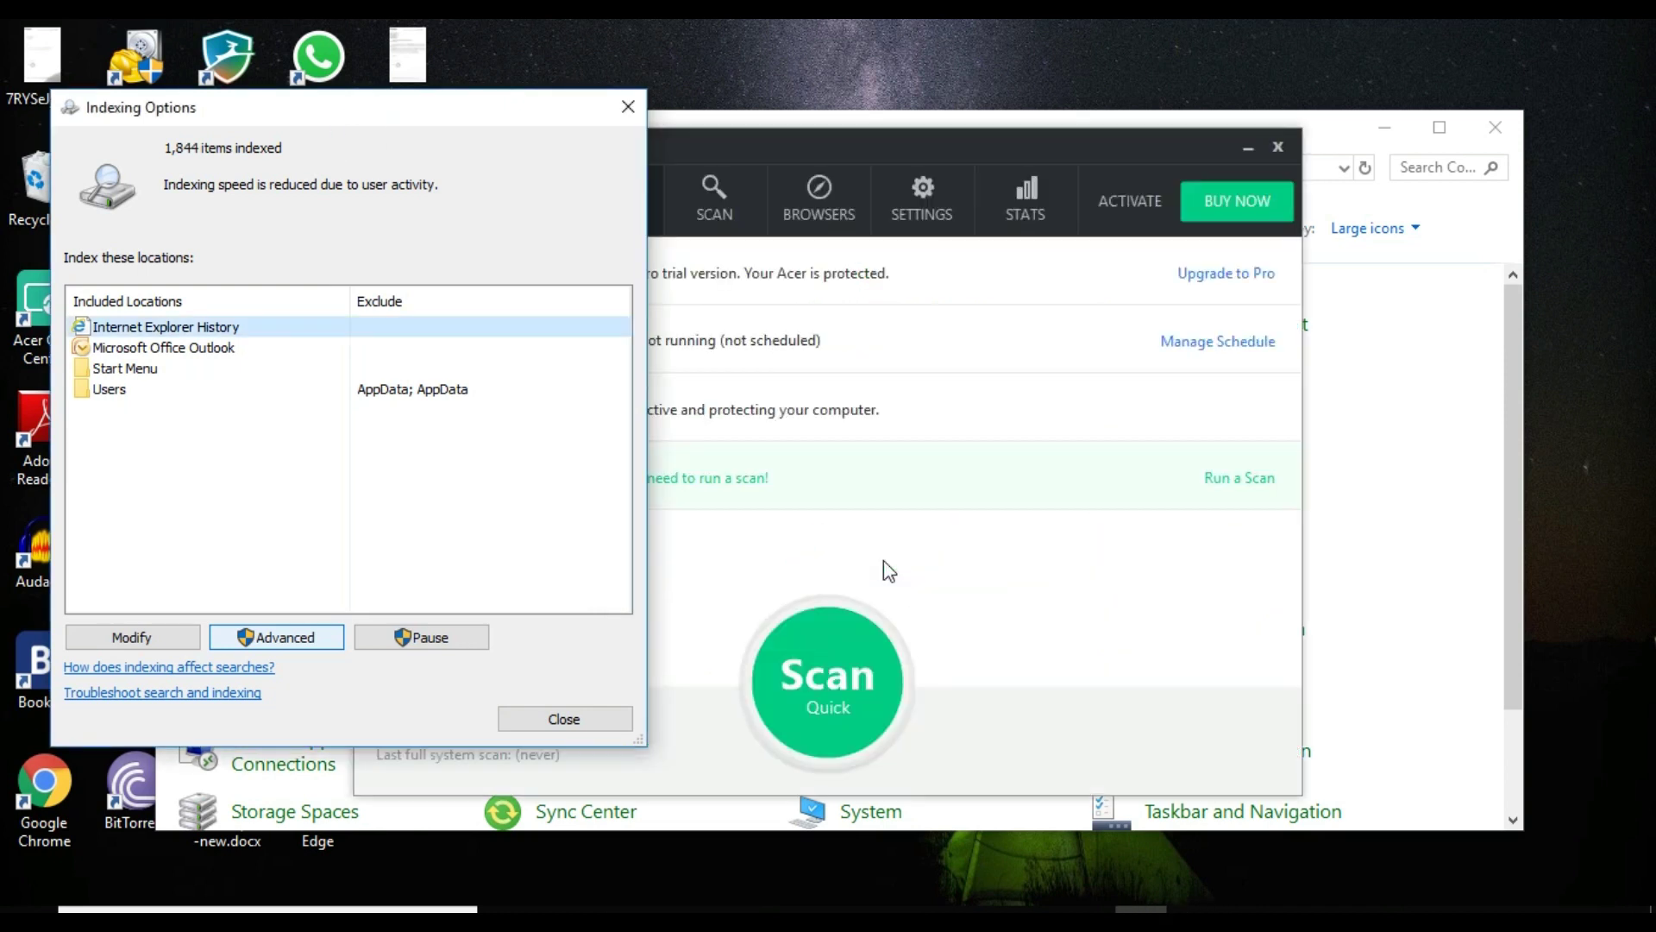
{"action": "left_click", "coordinate": [1278, 148]}
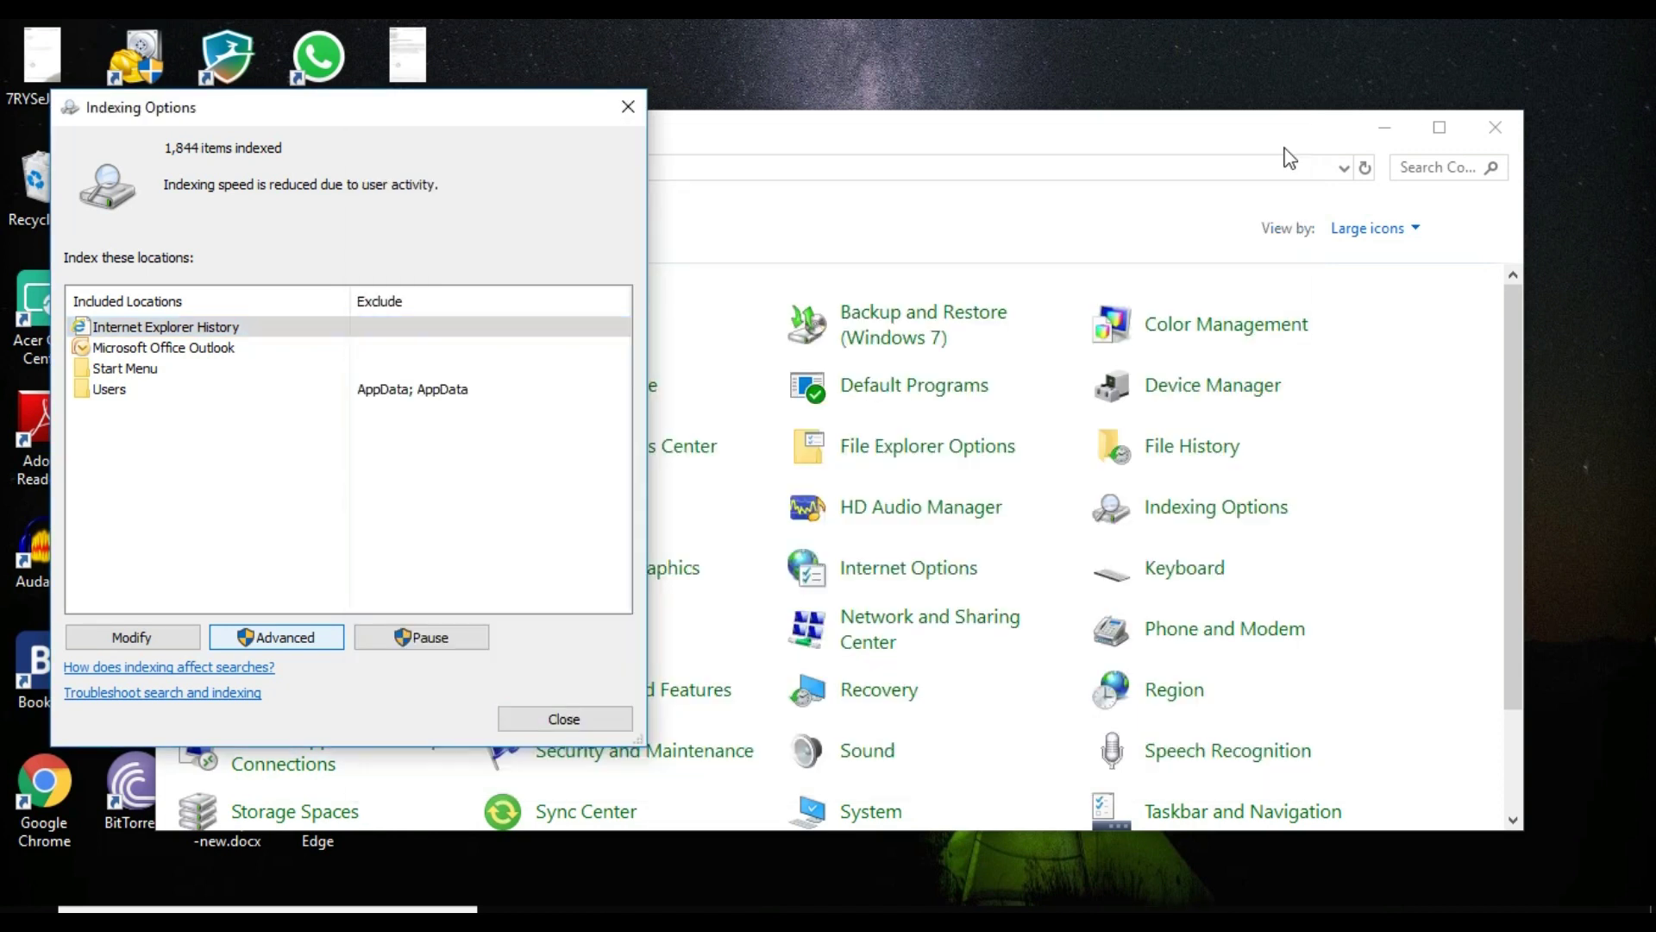
- Add the SATA (E:) and D: drives to the indexed locations, and close Indexing Options and the Control Panel
{"action": "left_click", "coordinate": [129, 638]}
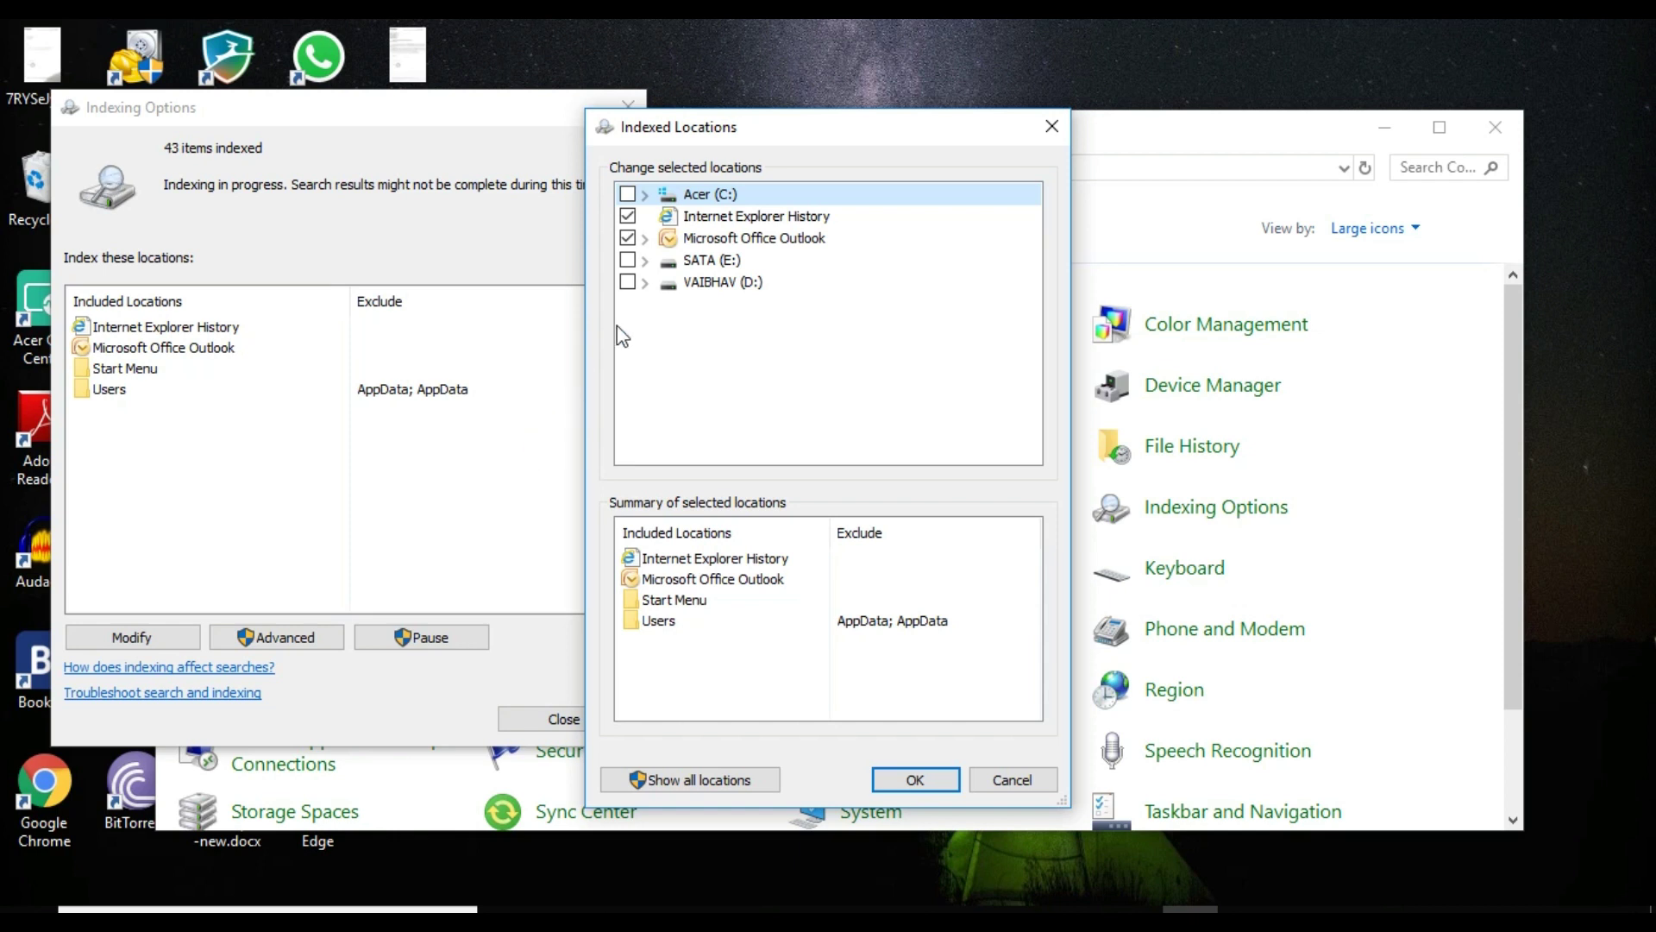
{"action": "left_click", "coordinate": [627, 260]}
{"action": "left_click", "coordinate": [628, 281]}
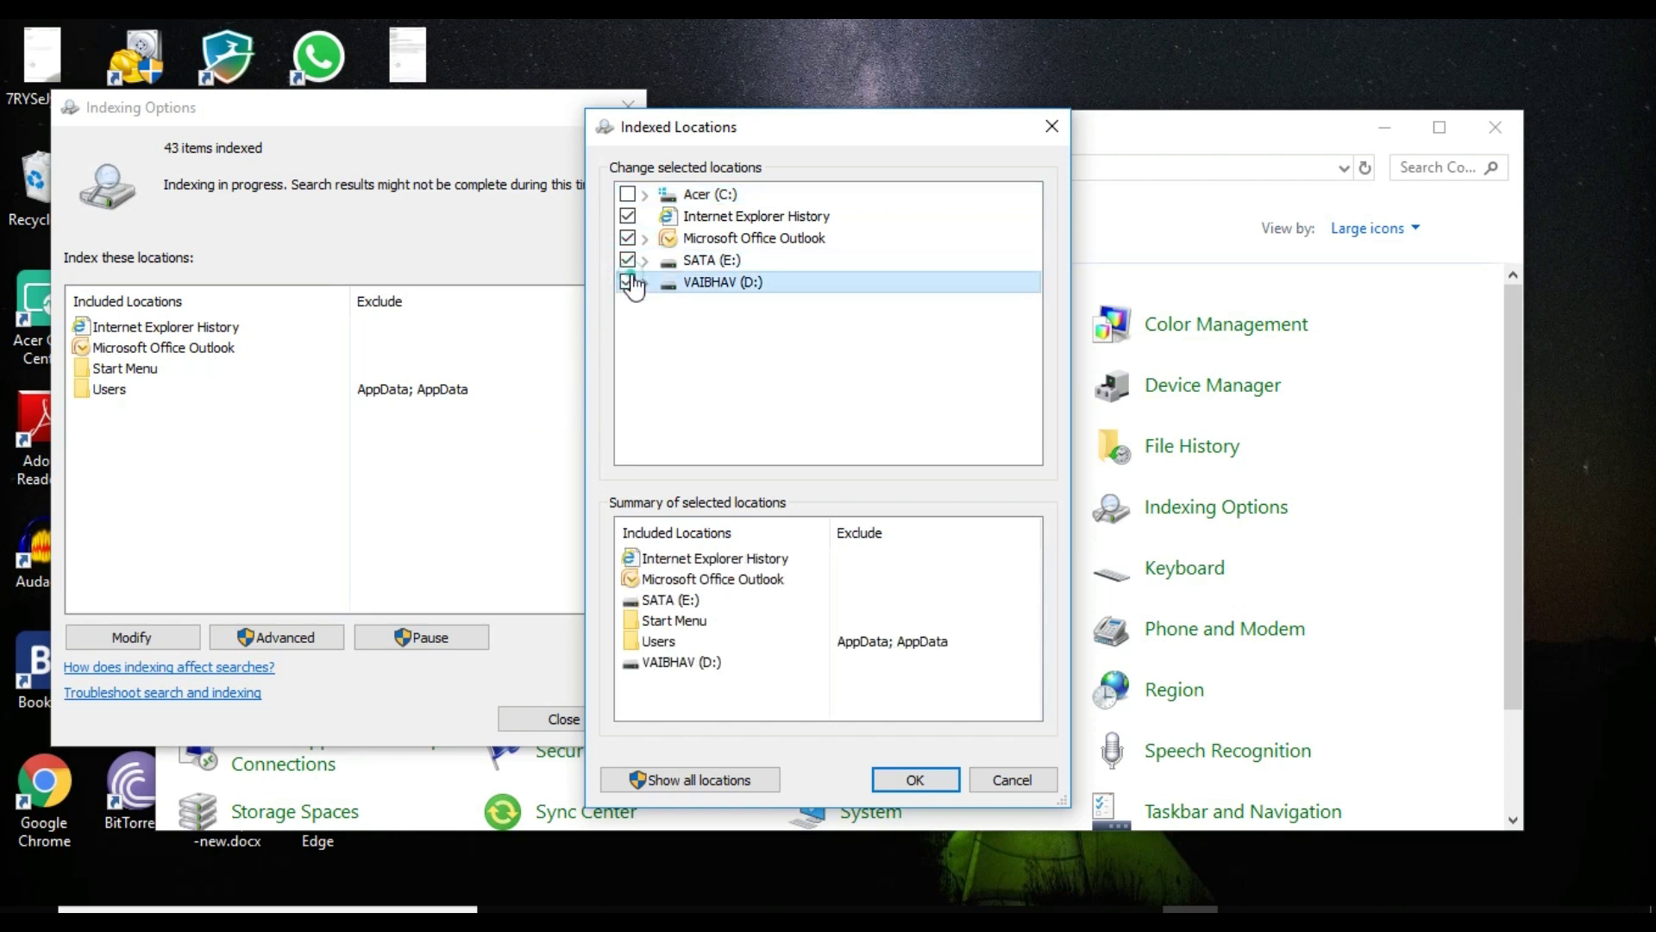
{"action": "left_click", "coordinate": [914, 776]}
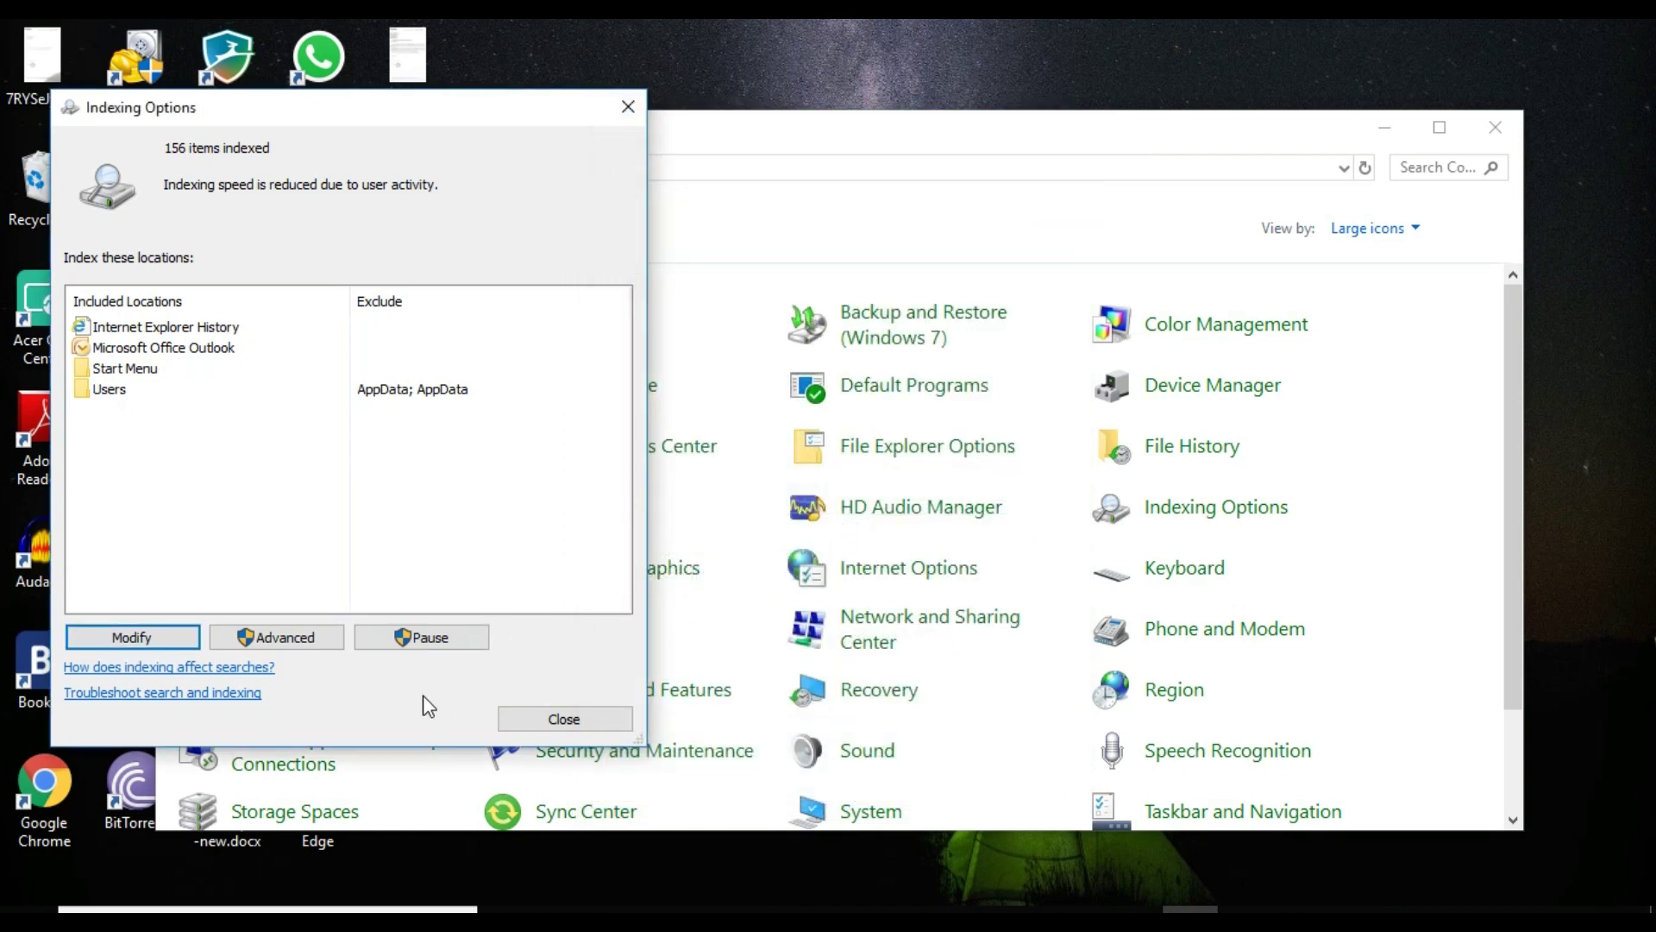
{"action": "left_click", "coordinate": [562, 722]}
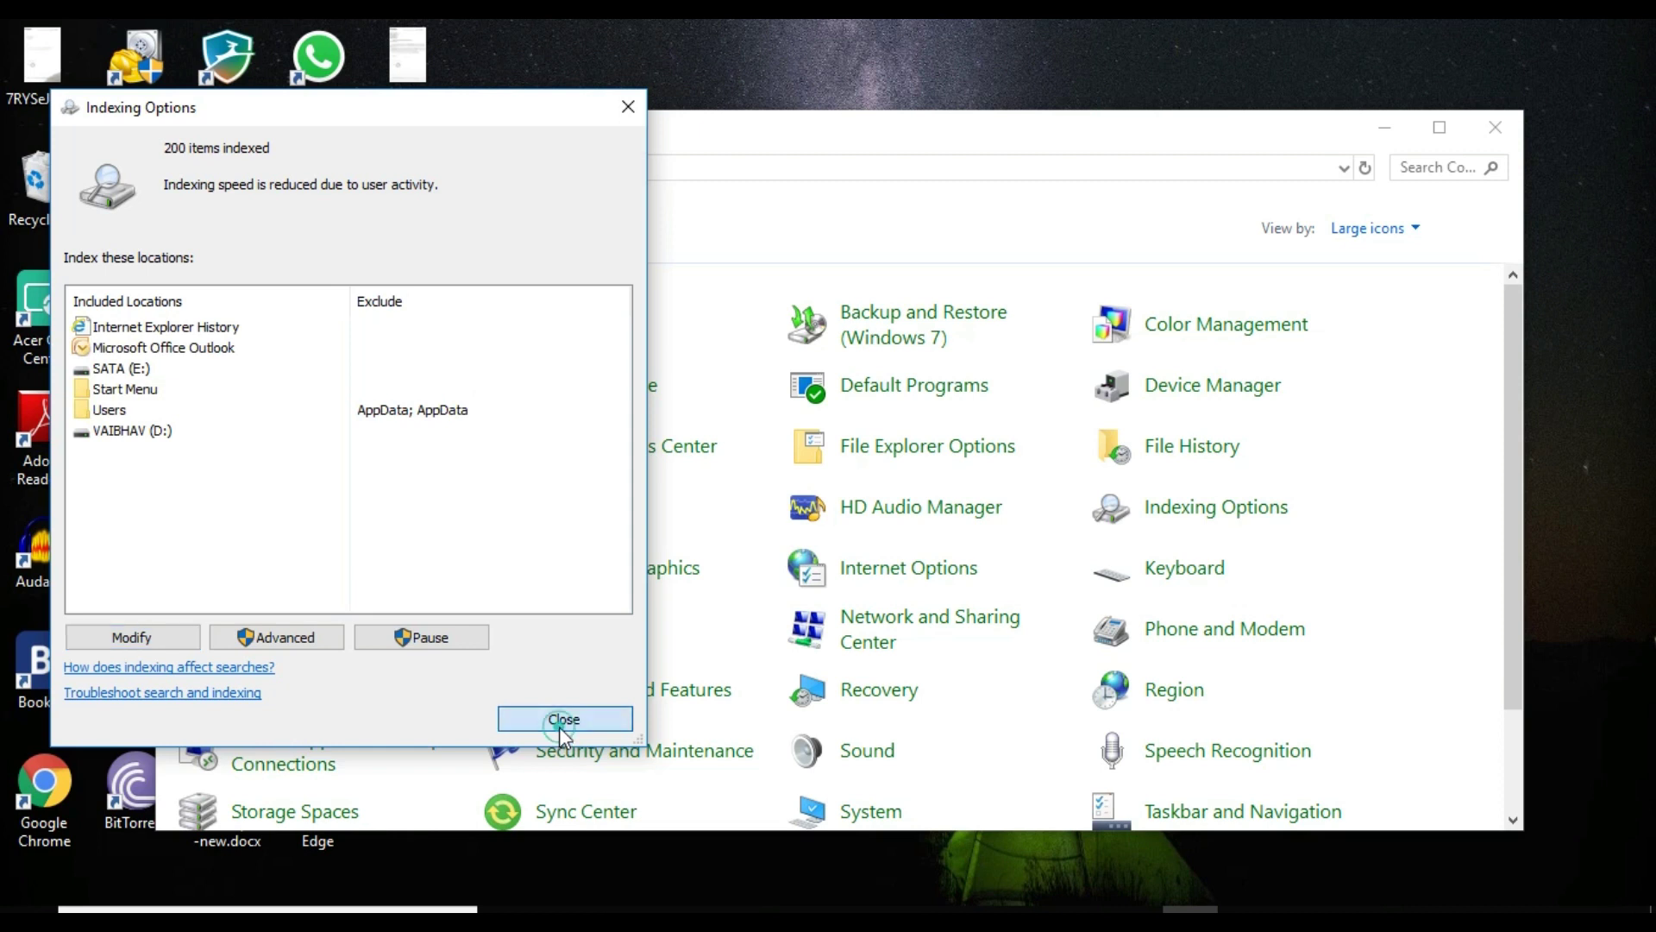
{"action": "left_click", "coordinate": [1495, 127]}
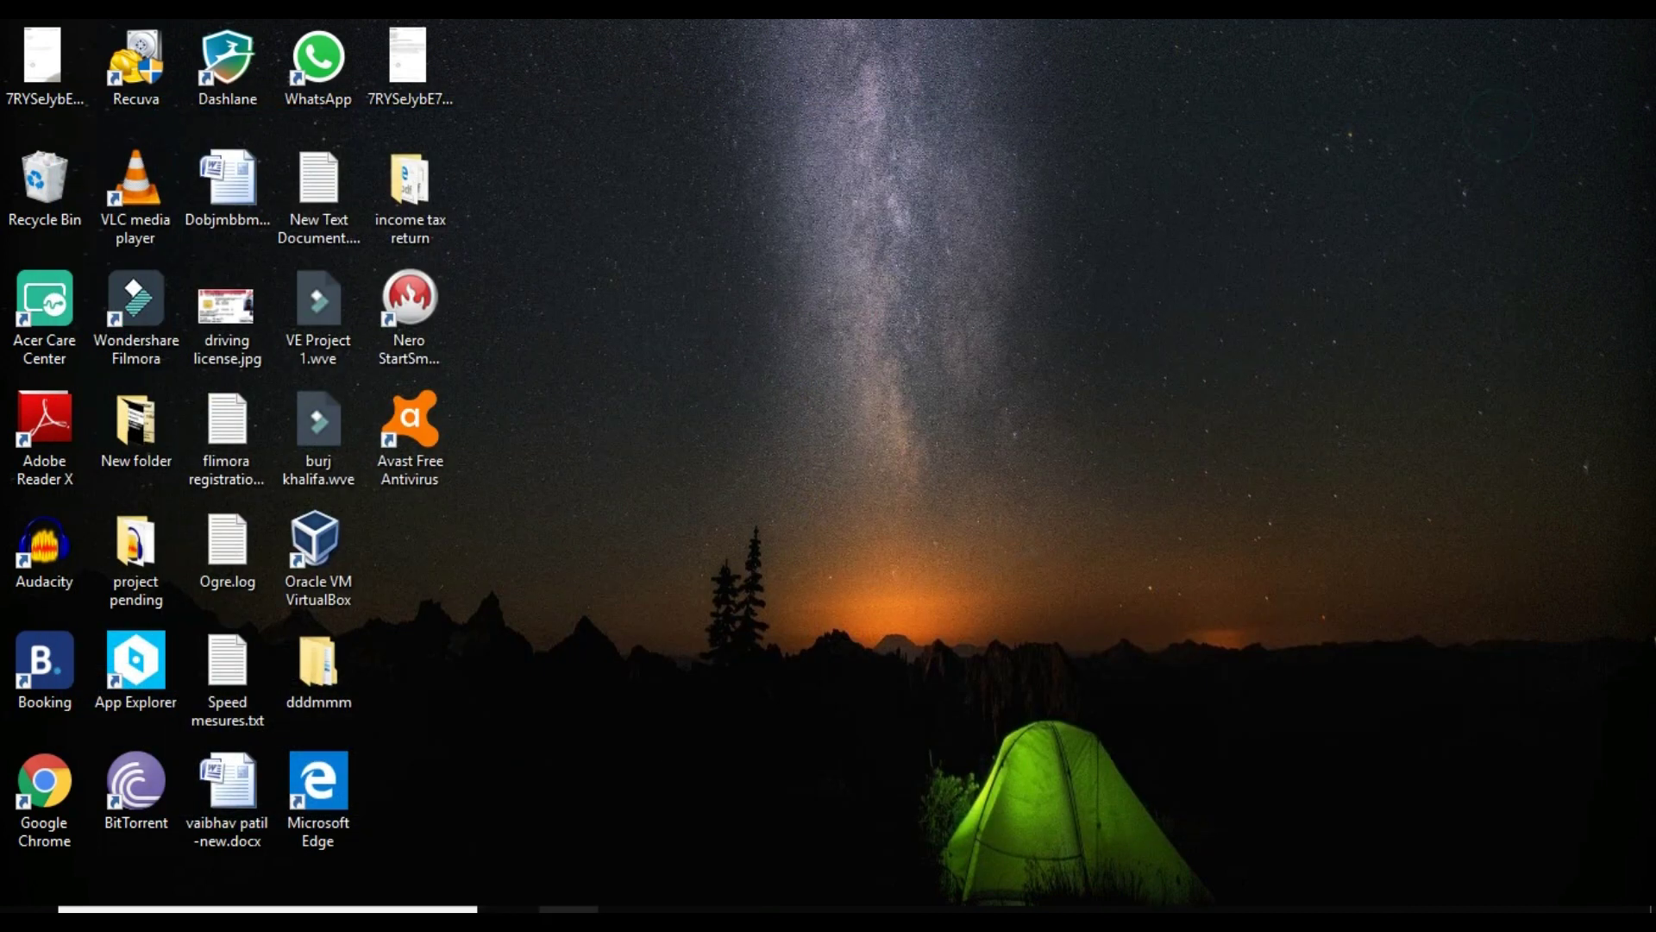
- Open the Documents folder in File Explorer and search it again for "rocket"
{"action": "key", "text": "super+e"}
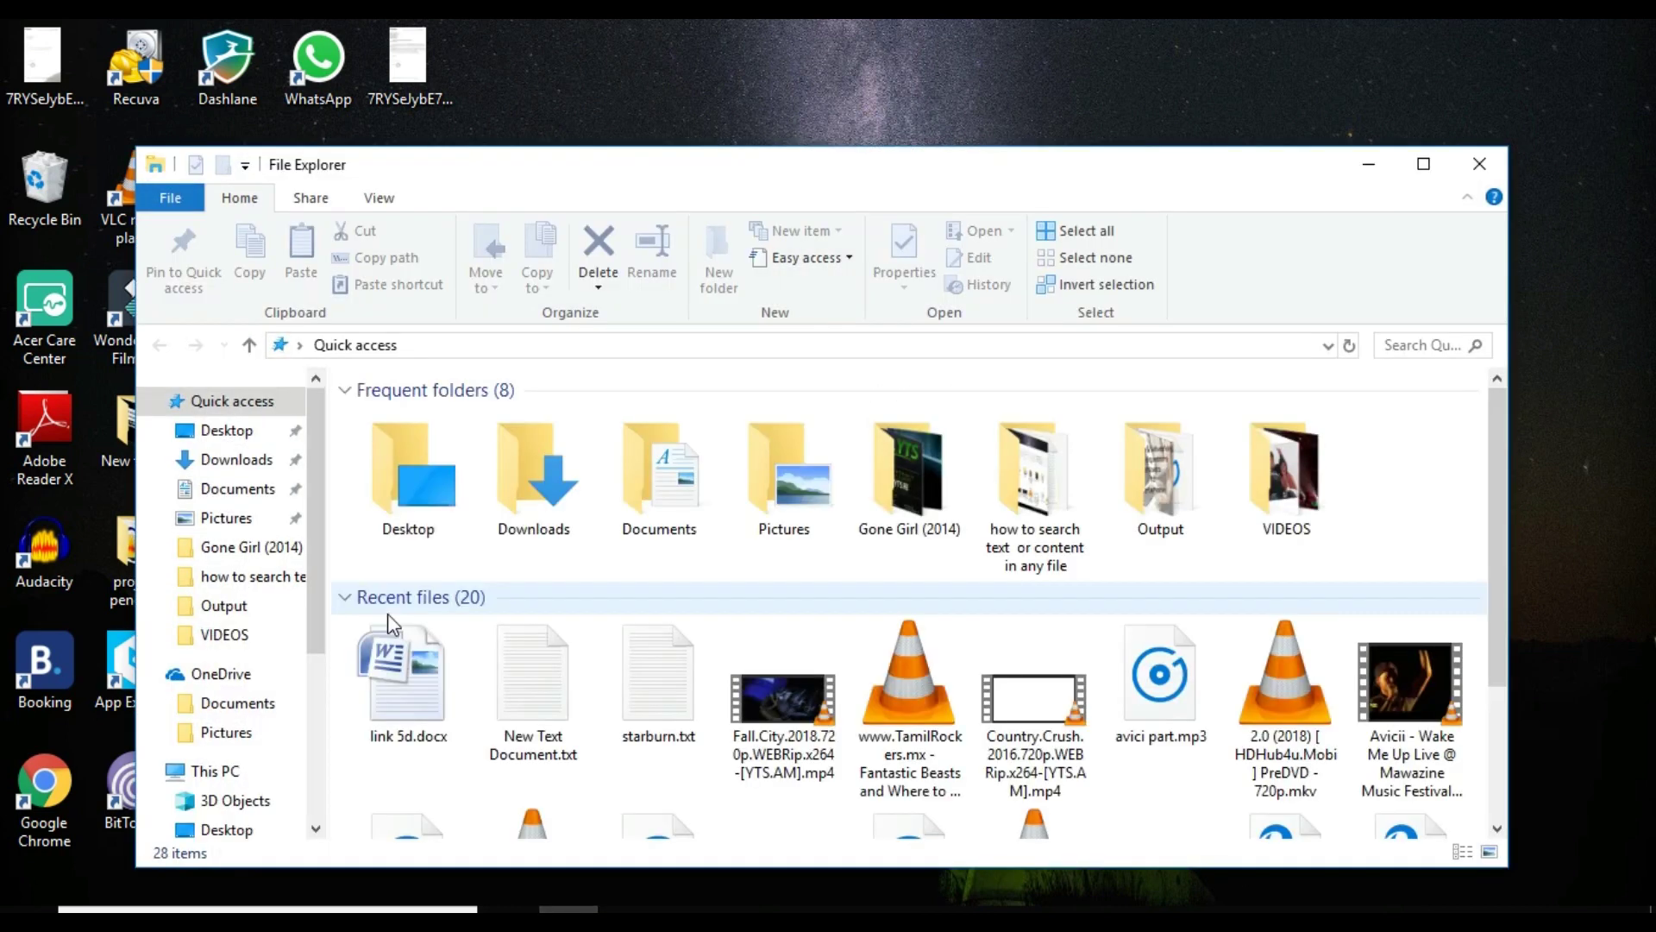
{"action": "left_click", "coordinate": [250, 490]}
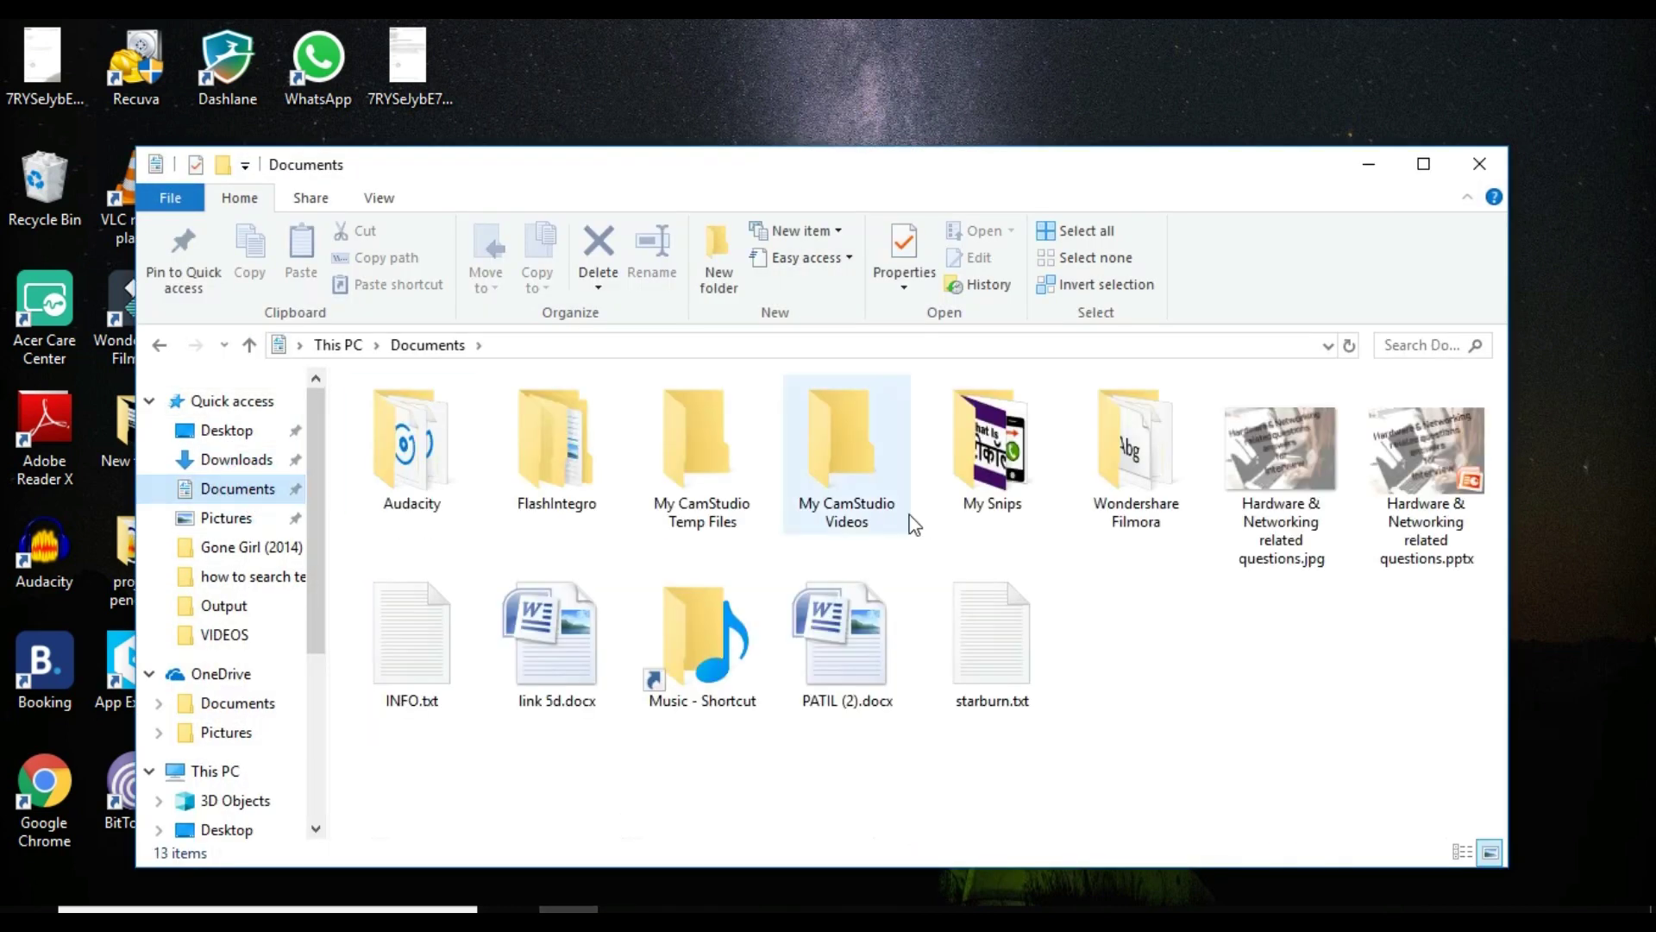
{"action": "left_click", "coordinate": [1402, 343]}
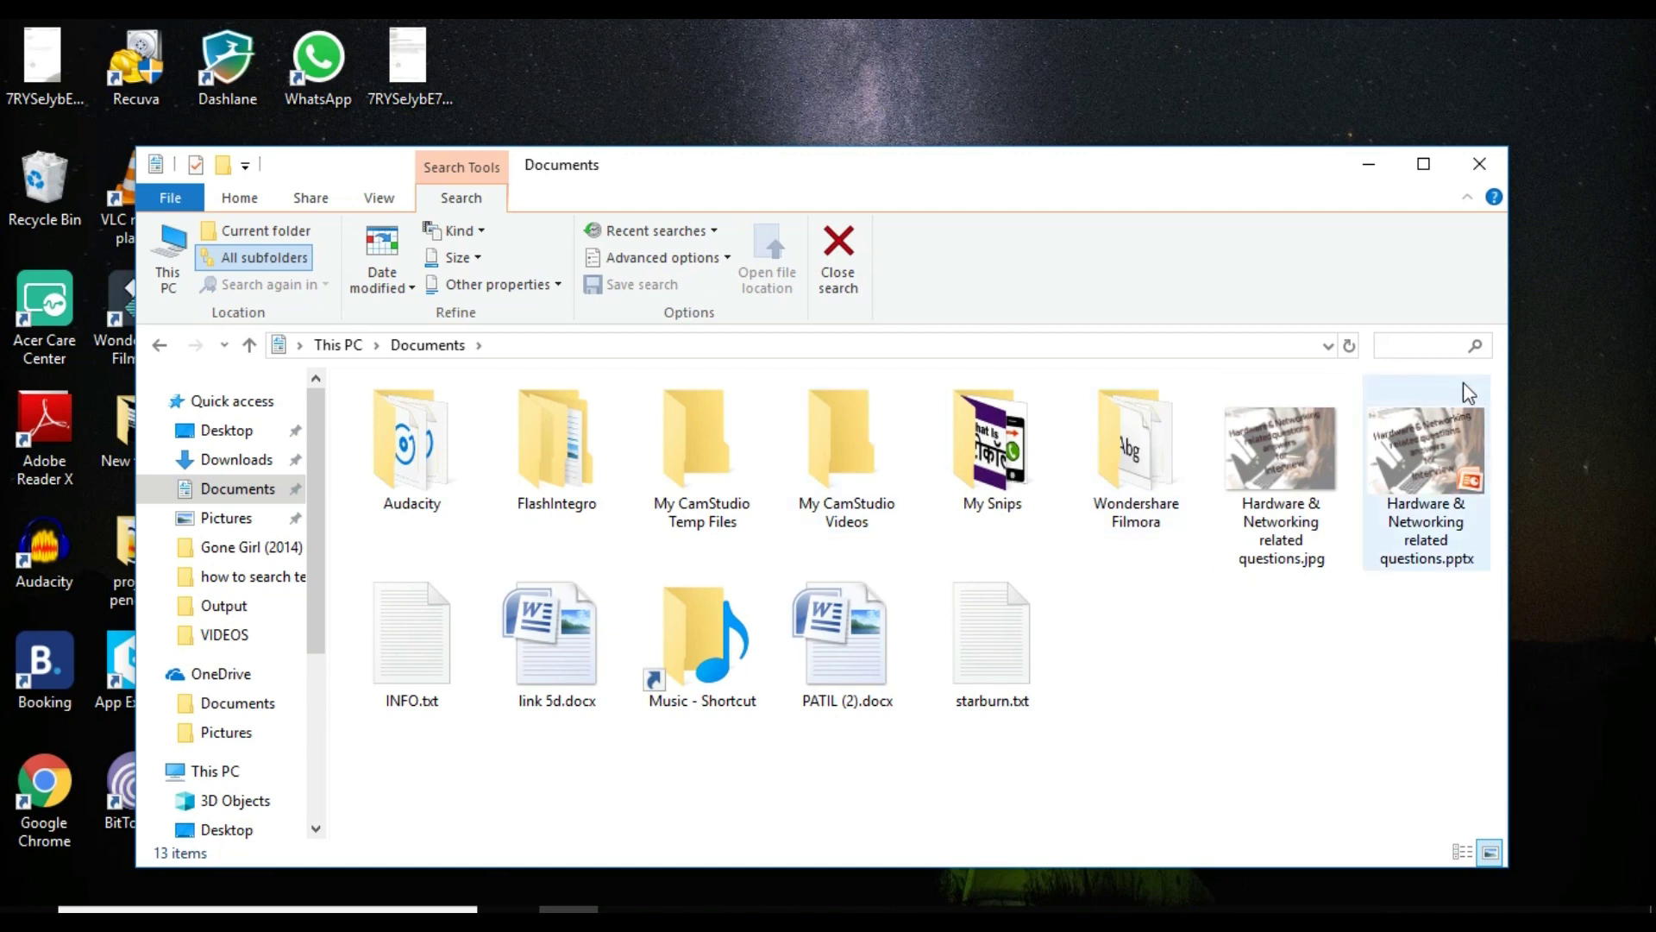
{"action": "type", "text": "ro"}
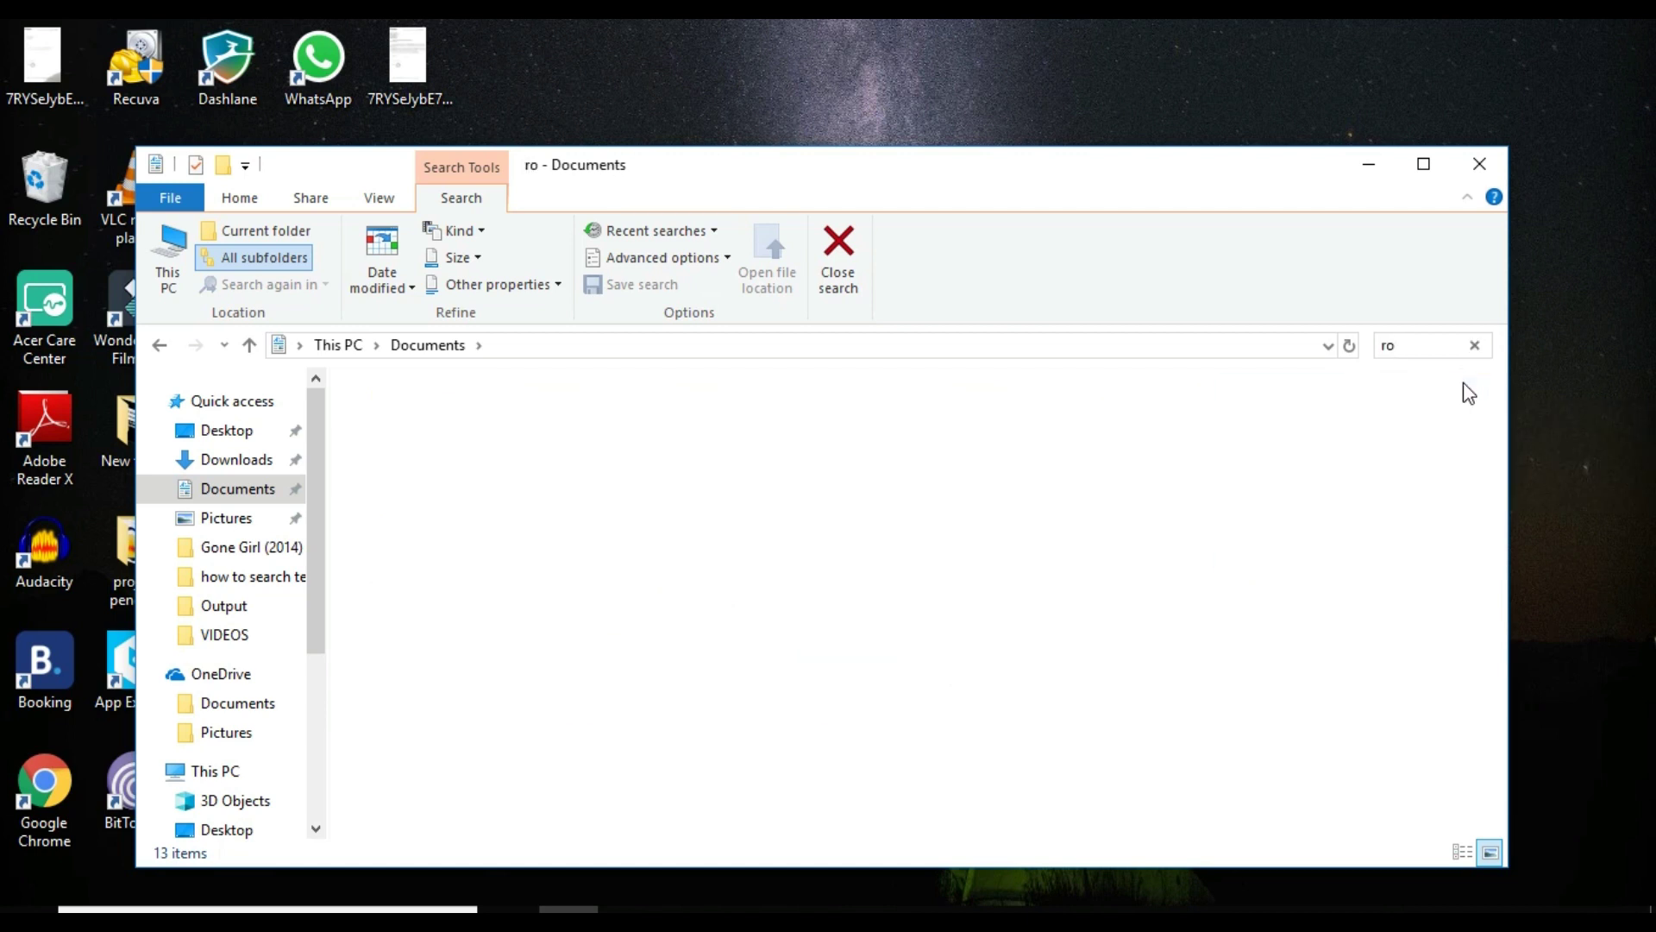
{"action": "left_click", "coordinate": [1407, 398]}
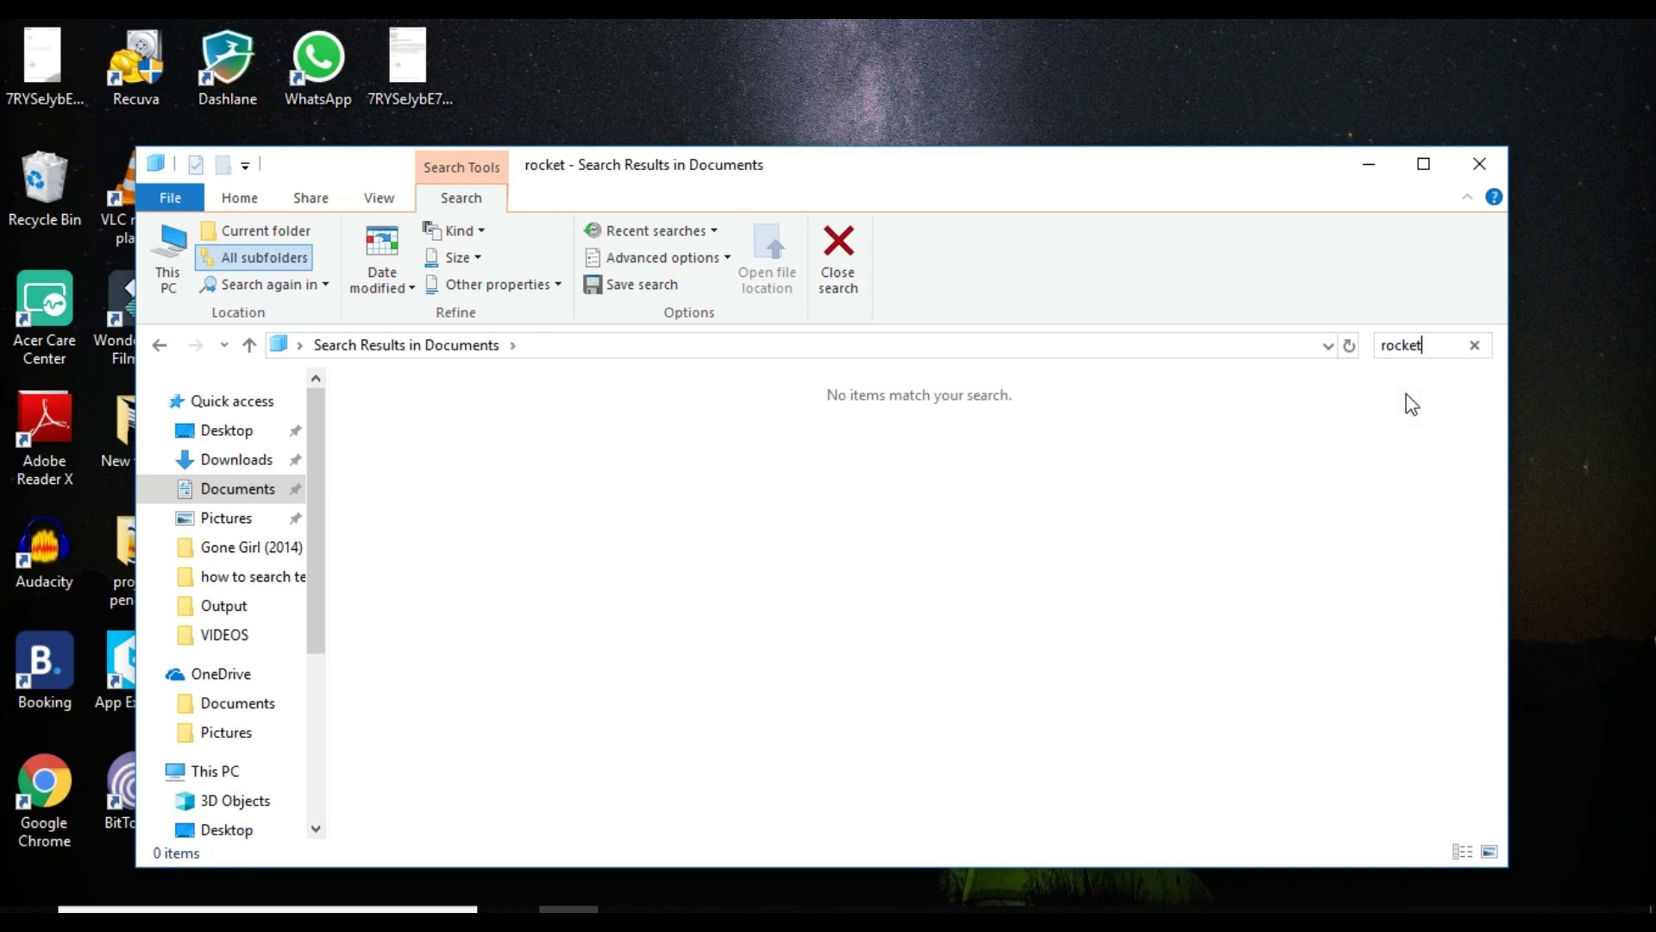
{"action": "left_click", "coordinate": [1425, 349]}
- Open the Control Panel, review the search settings in File Explorer Options, and accept them
{"action": "key", "text": "super"}
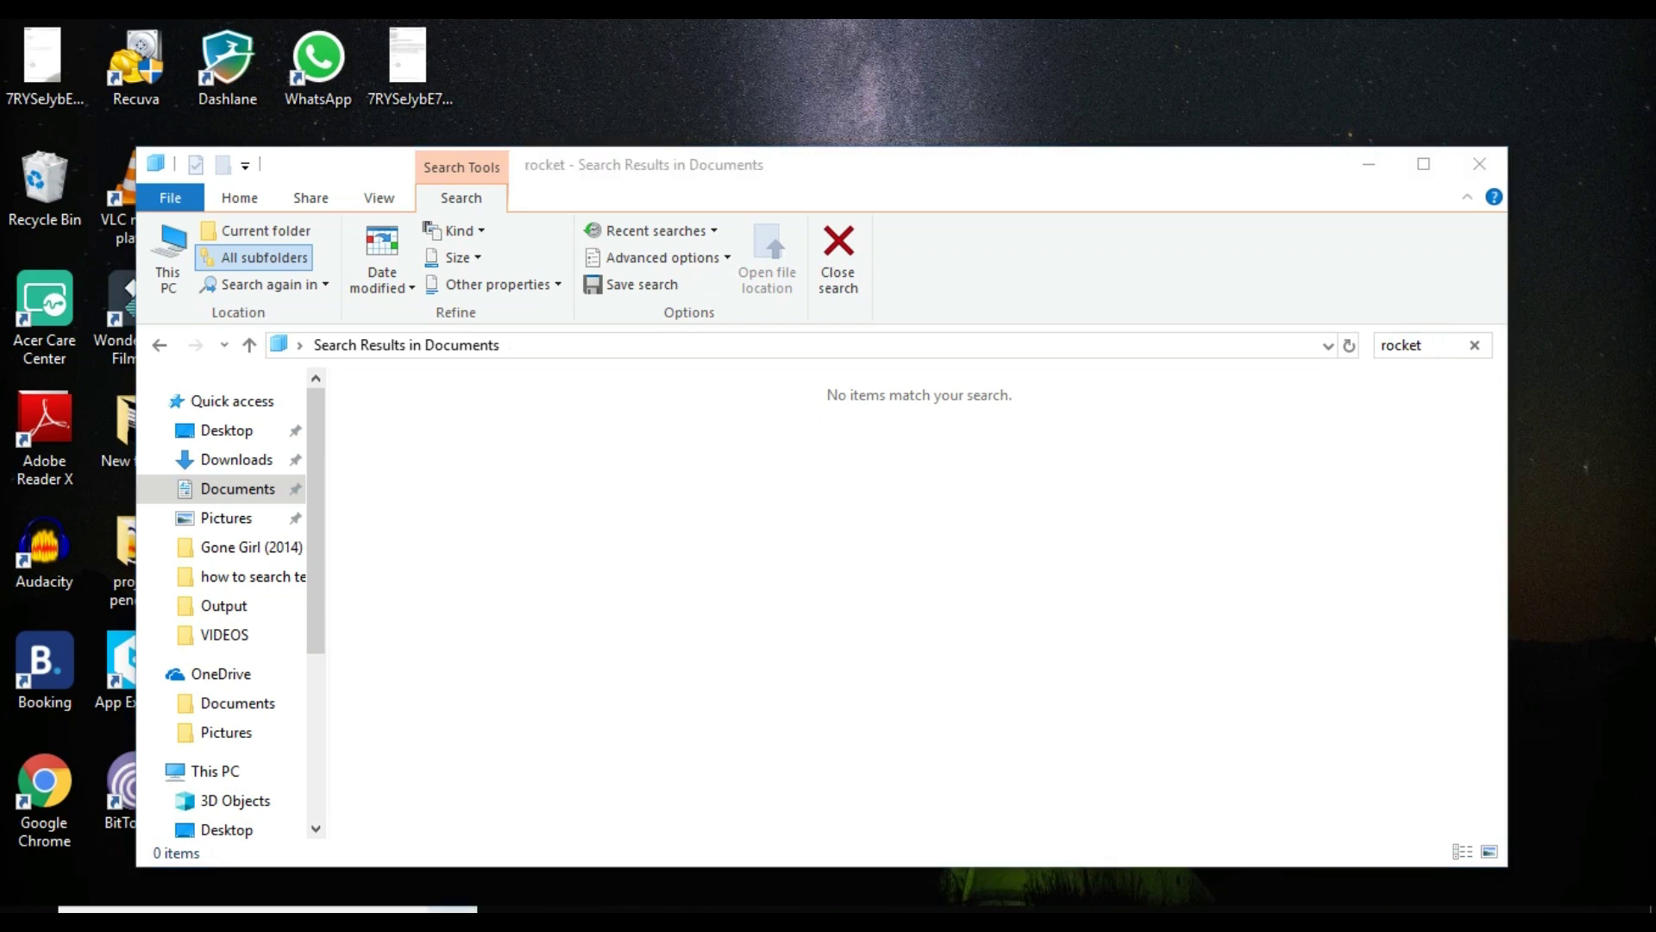
{"action": "type", "text": "i"}
{"action": "type", "text": "o"}
{"action": "key", "text": "Return"}
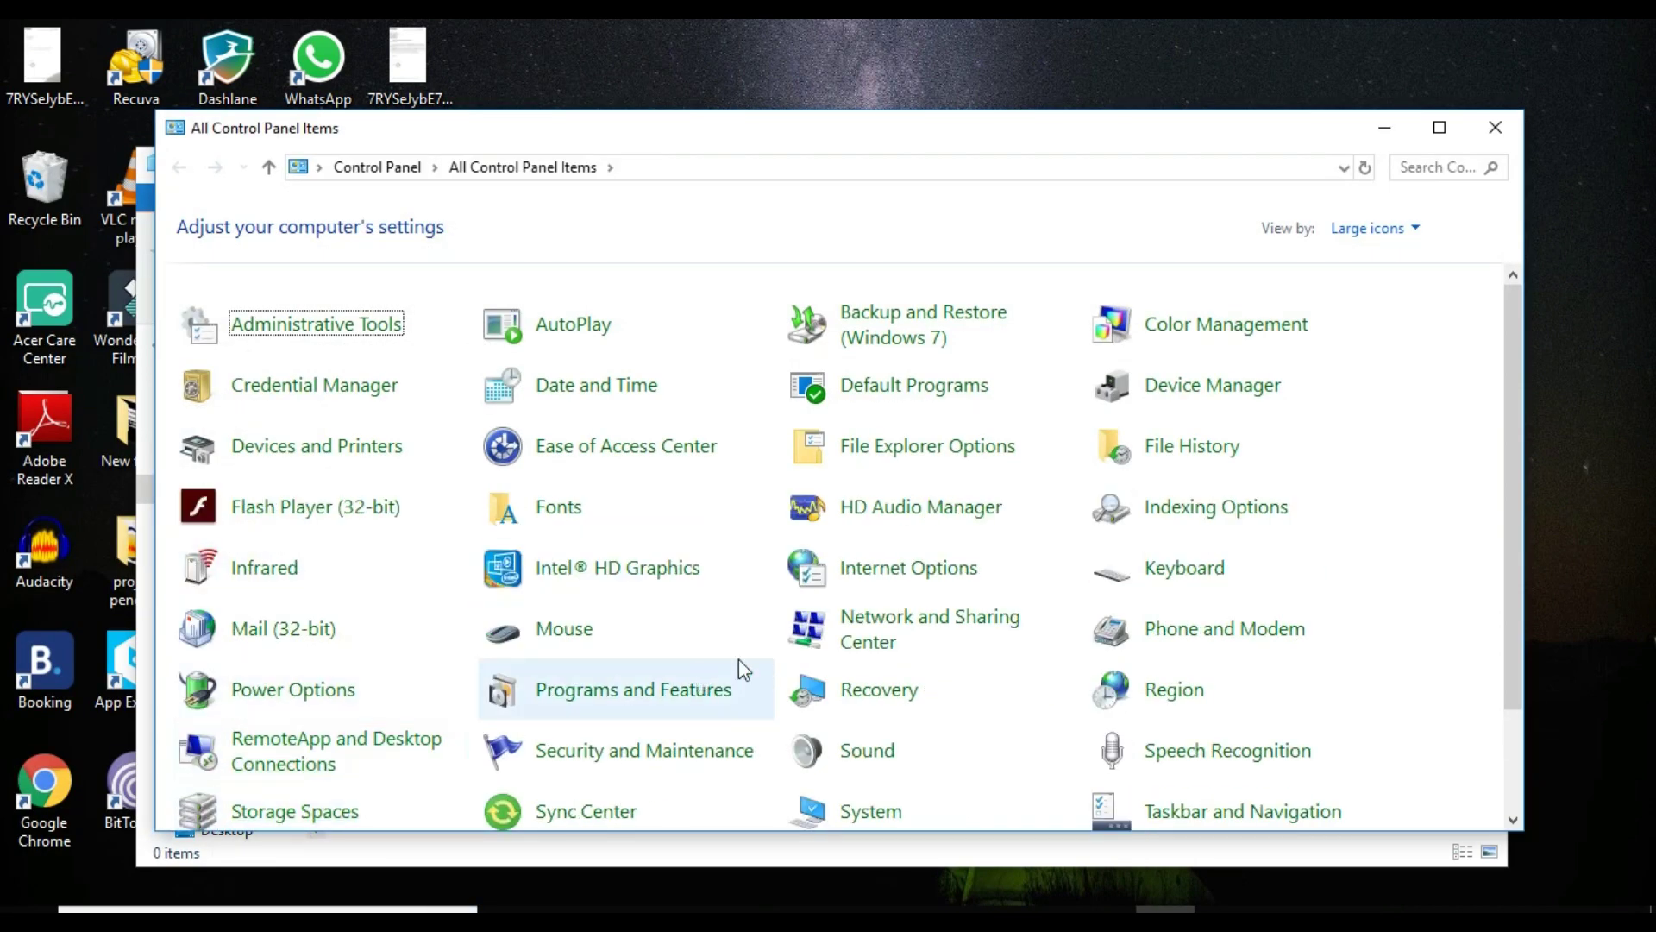
{"action": "left_click", "coordinate": [997, 459]}
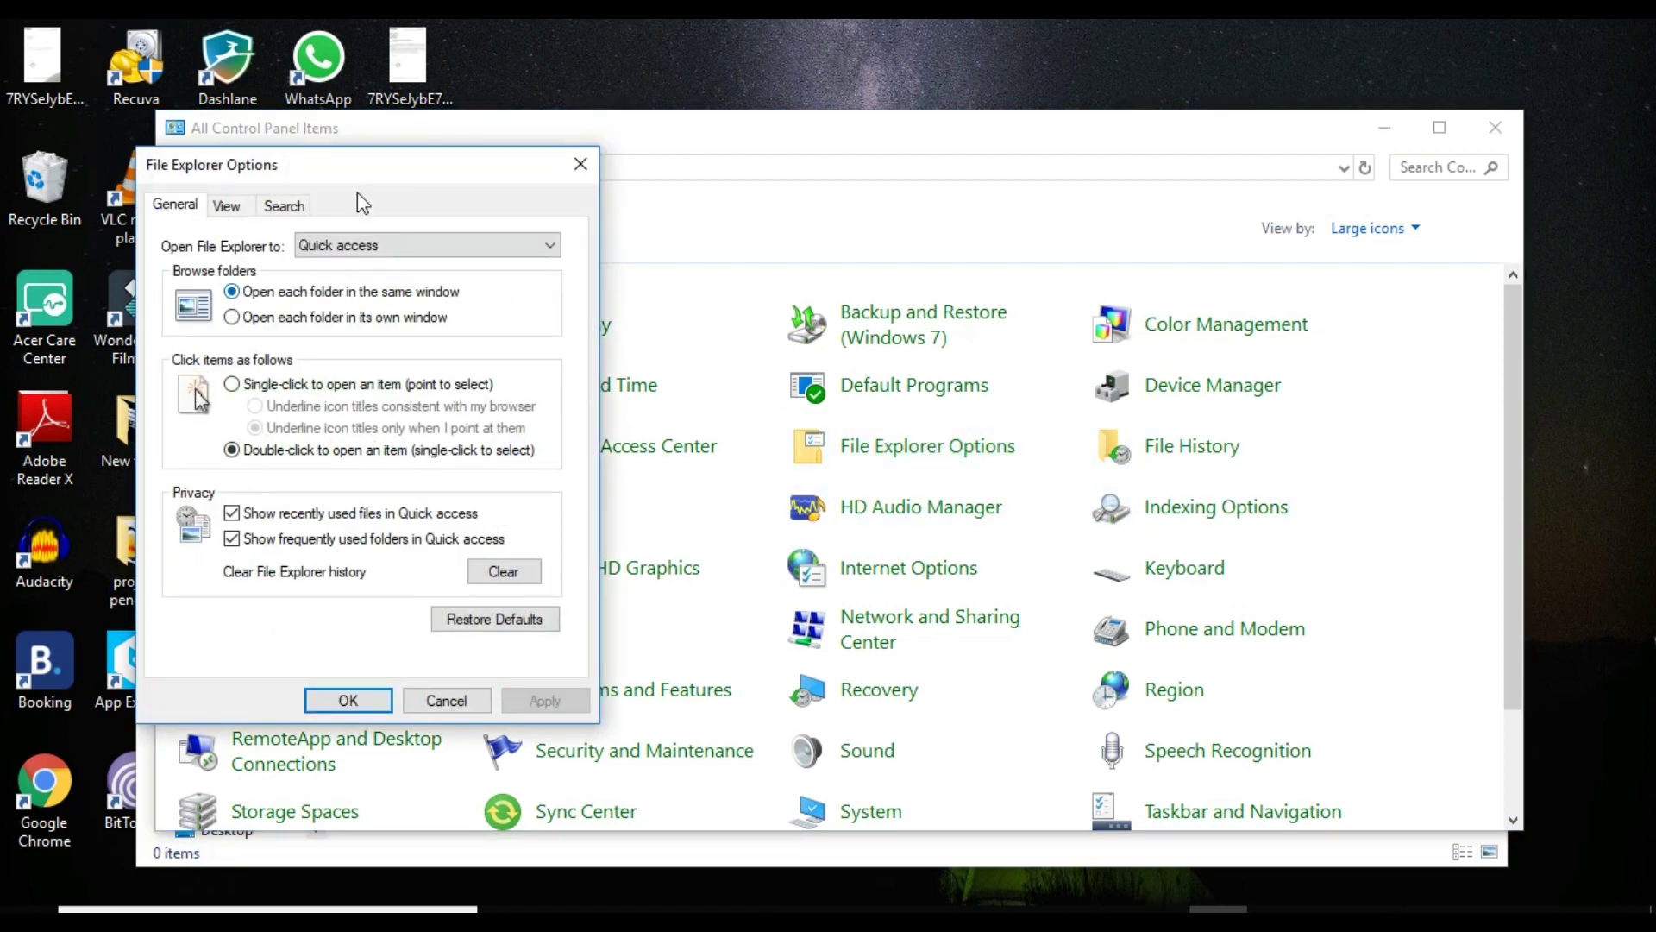
{"action": "left_click", "coordinate": [293, 207]}
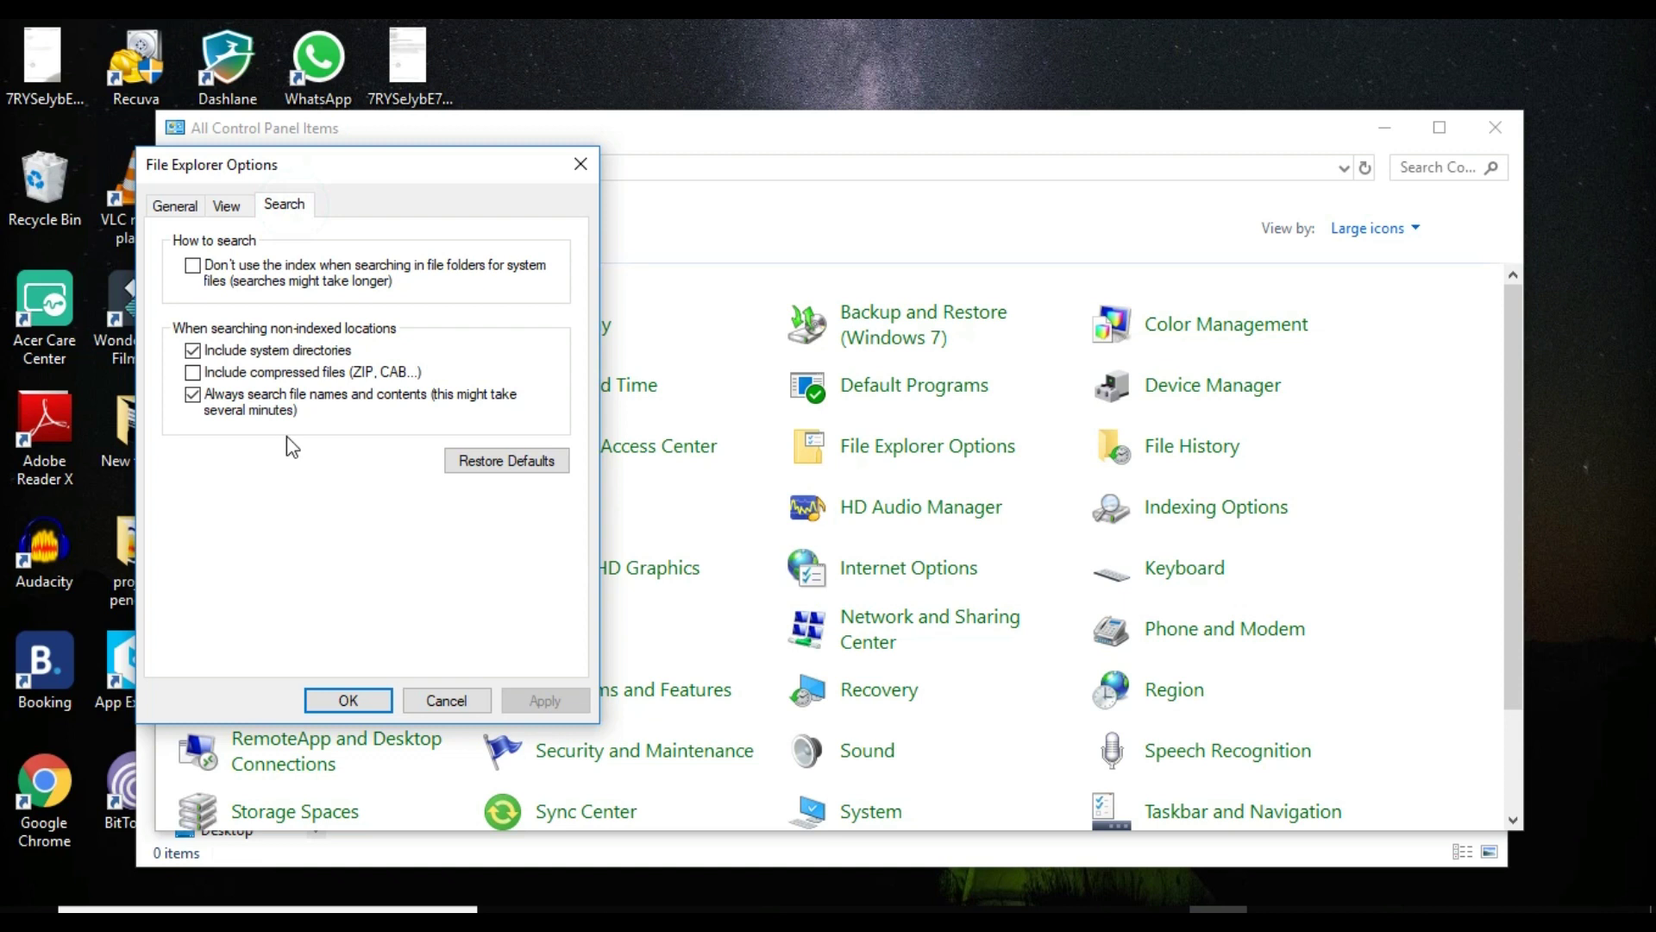
{"action": "left_click", "coordinate": [371, 699]}
- Open the advanced Indexing Options and check how file types are indexed, then accept the settings
{"action": "left_click", "coordinate": [1171, 511]}
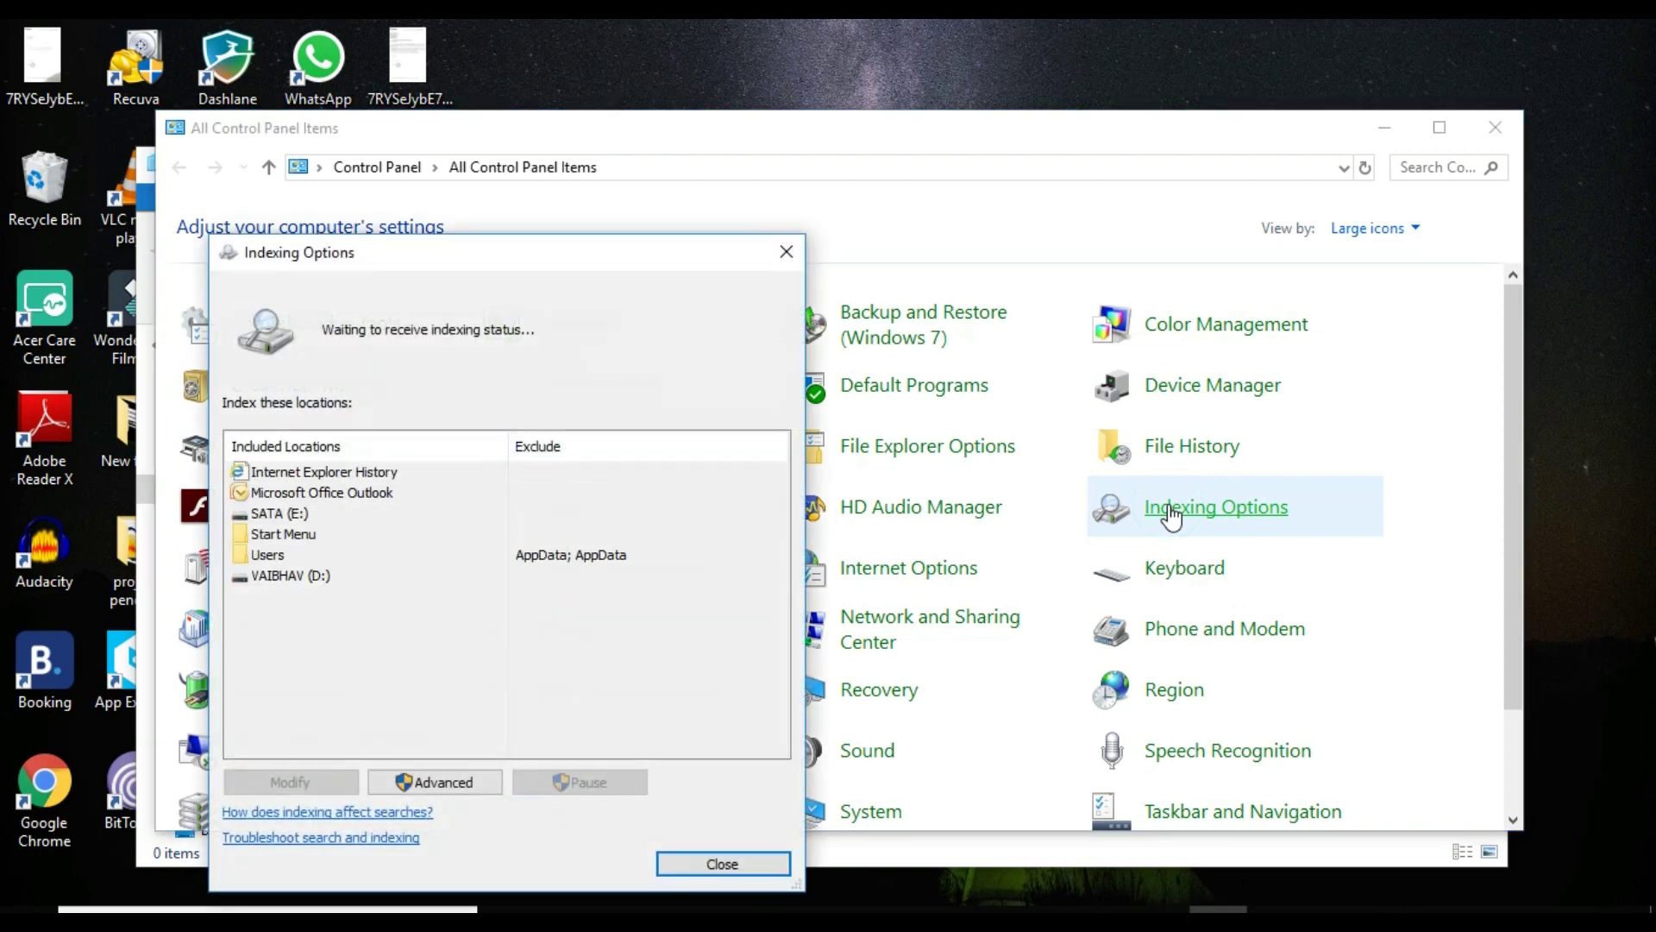
{"action": "left_click", "coordinate": [471, 781]}
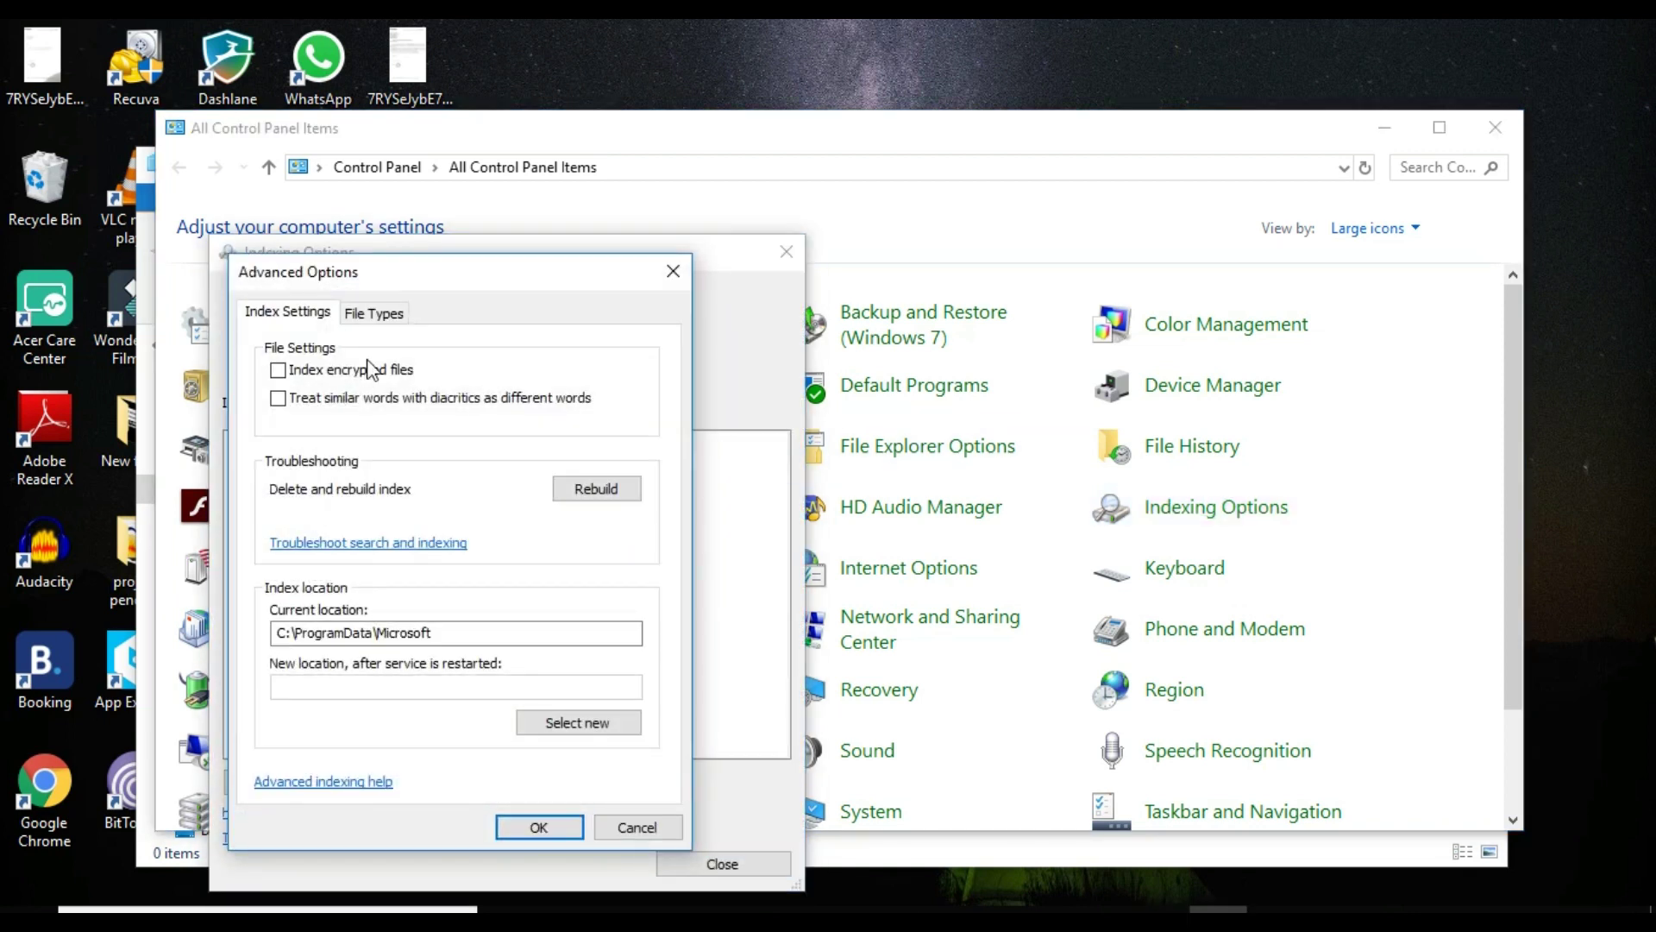
{"action": "left_click", "coordinate": [374, 315]}
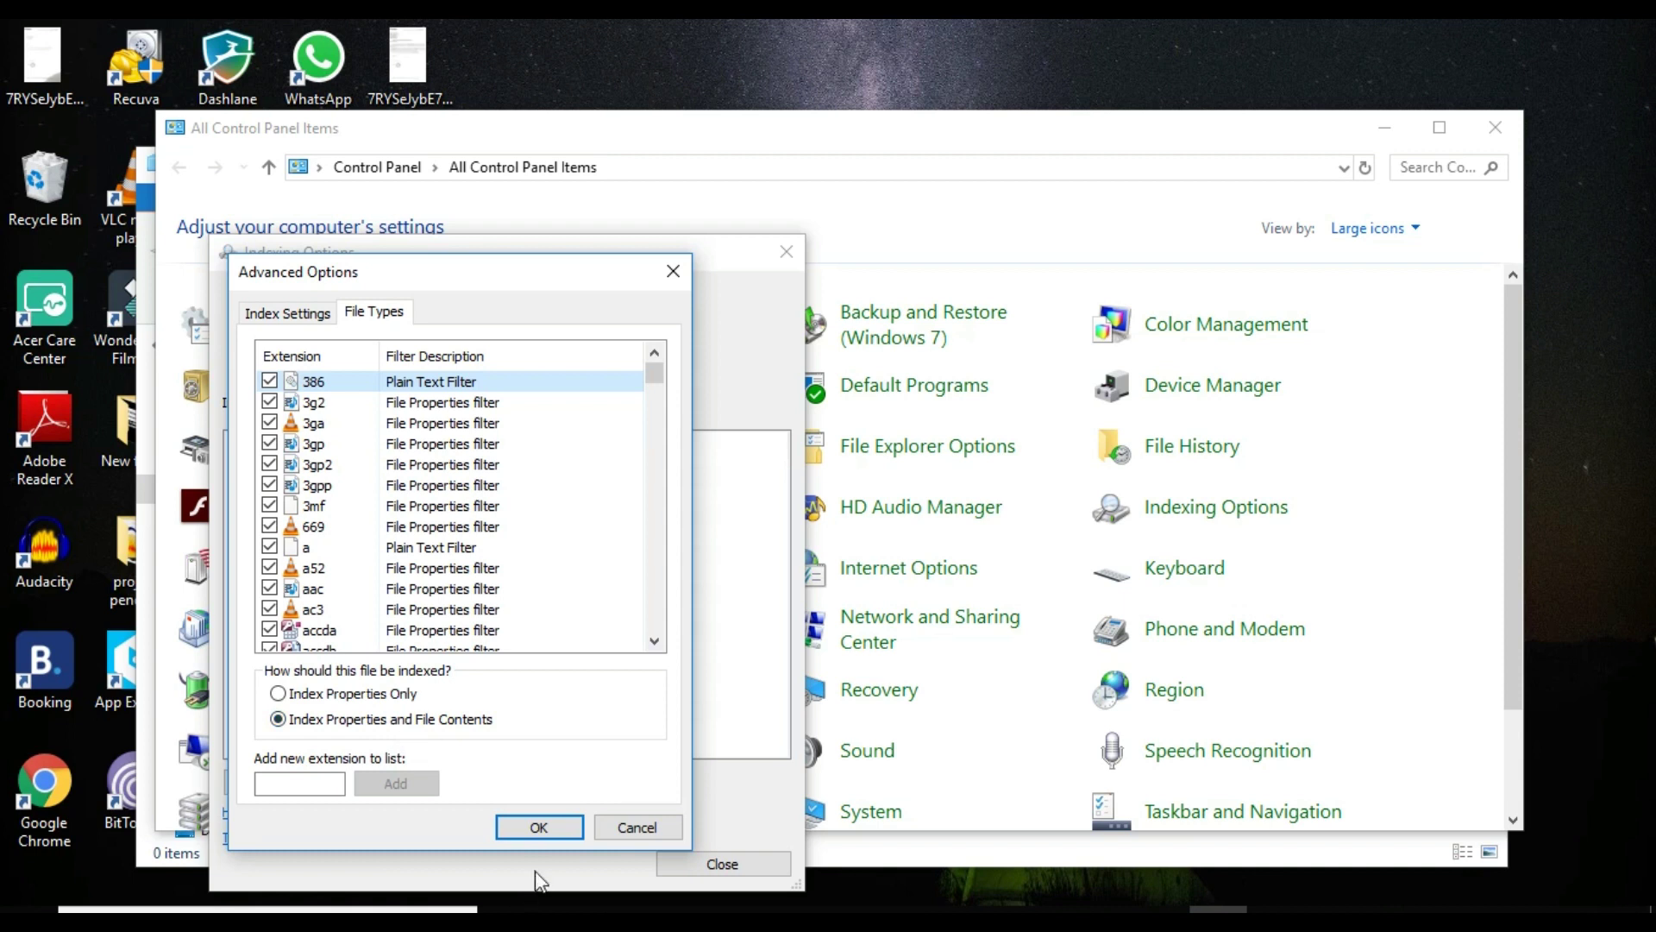
{"action": "left_click", "coordinate": [538, 828]}
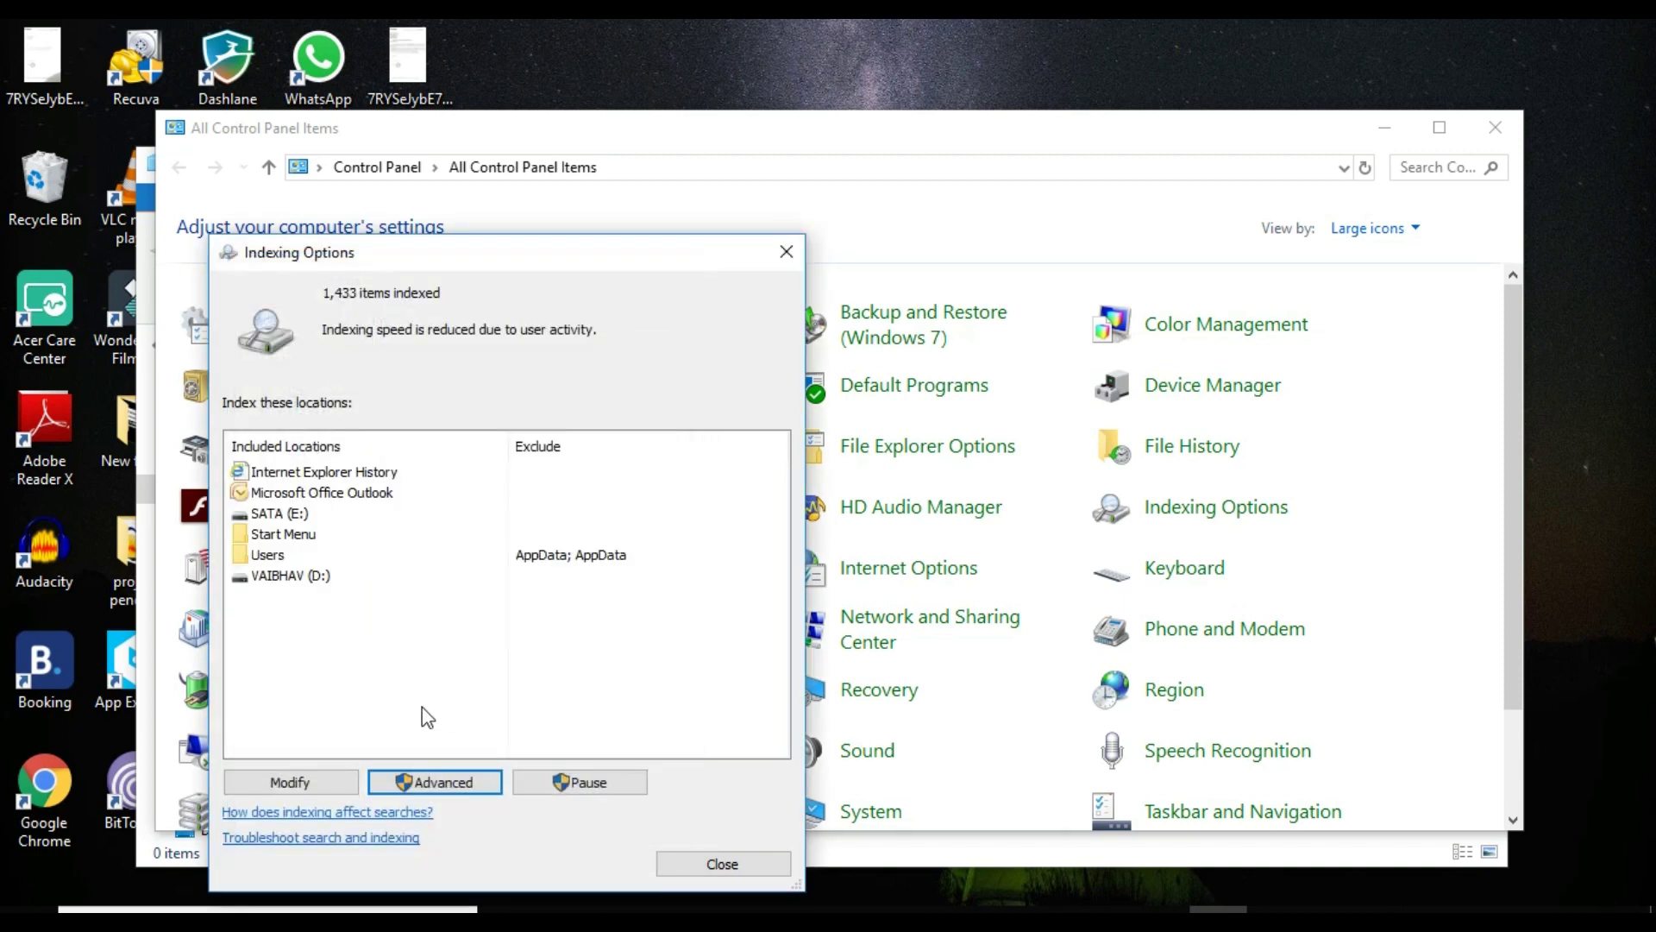
- Add the Acer (C:) drive to the indexed locations, and close Indexing Options and the Control Panel
{"action": "left_click", "coordinate": [297, 576]}
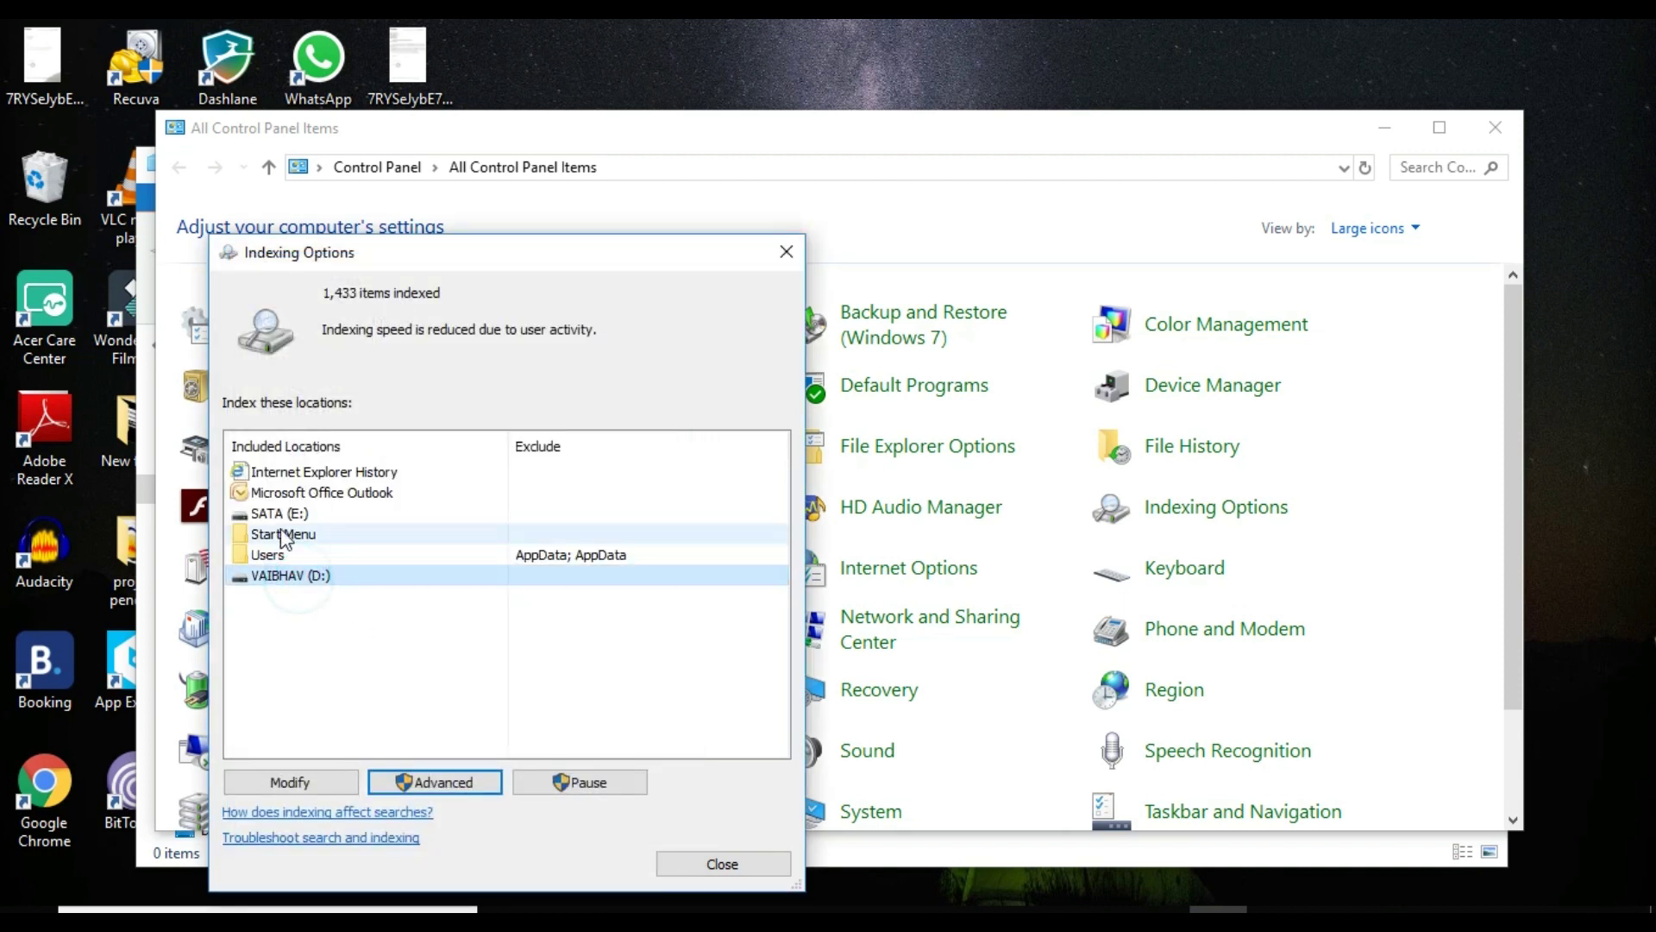
{"action": "left_click", "coordinate": [276, 514]}
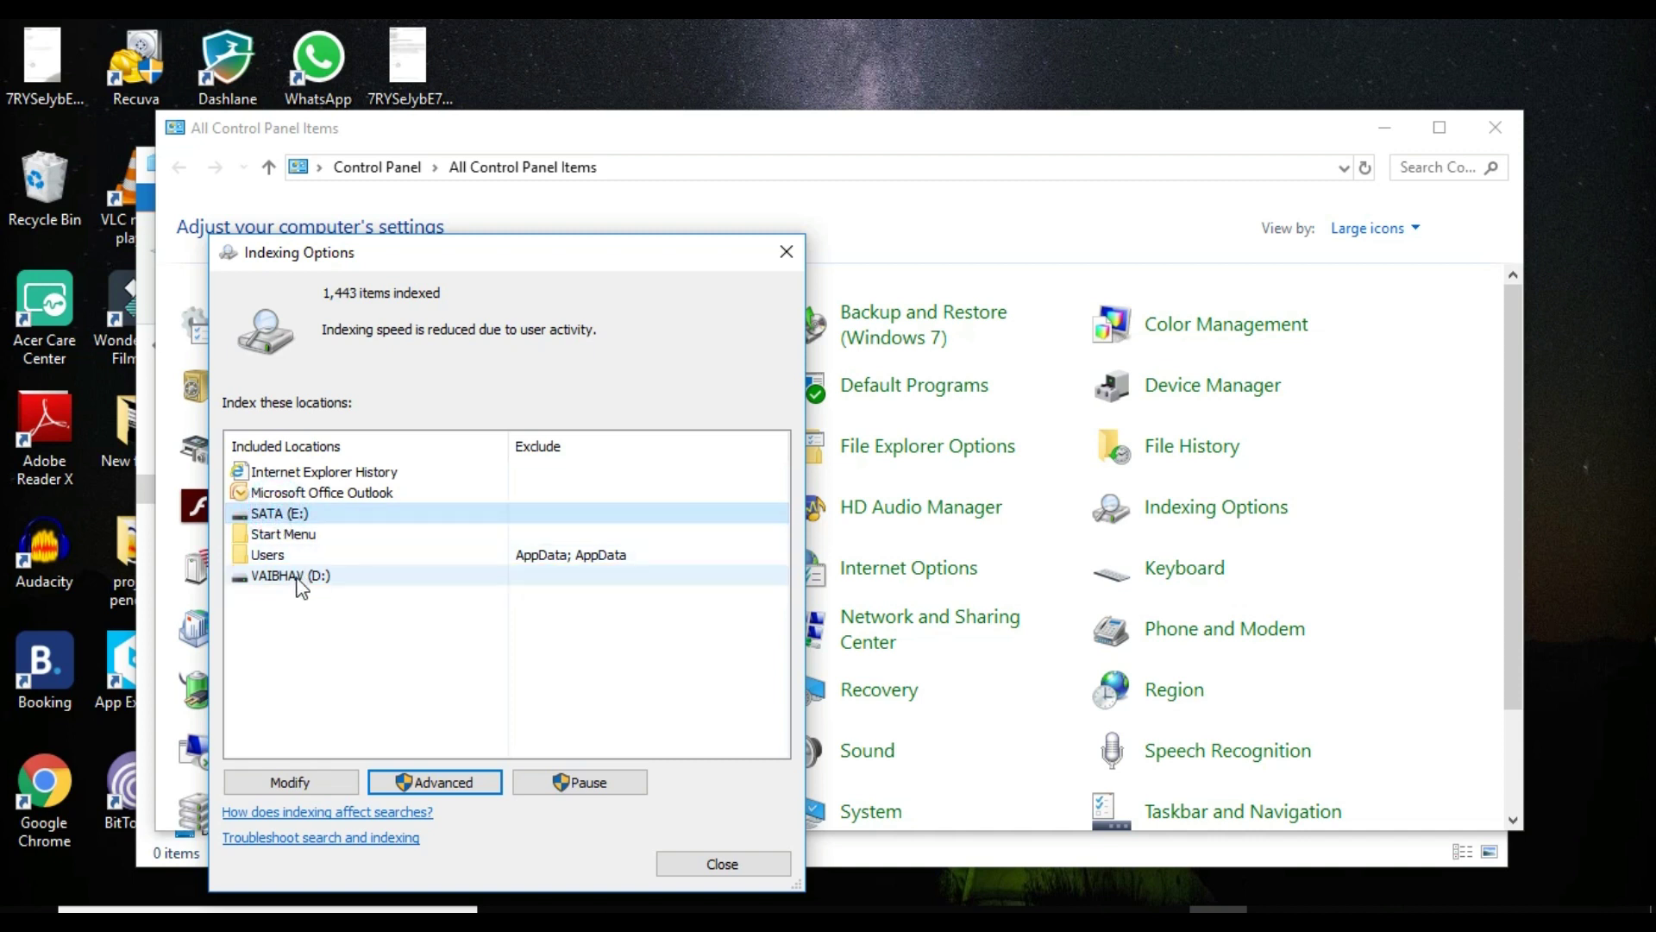
{"action": "left_click", "coordinate": [271, 776]}
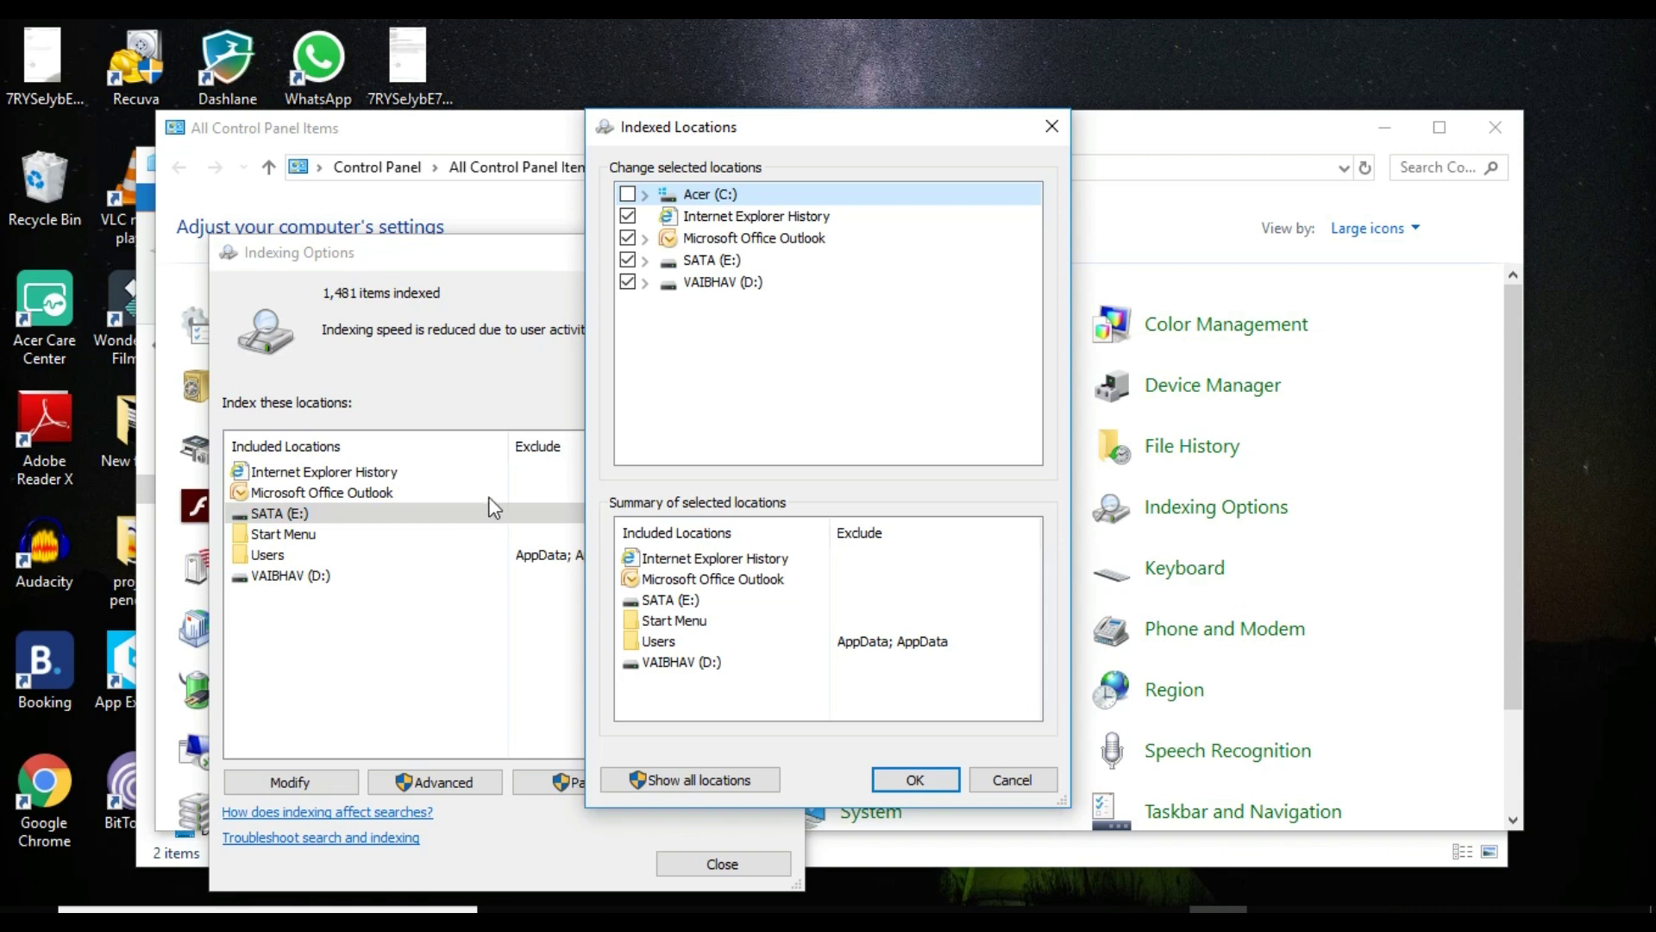
{"action": "left_click", "coordinate": [627, 195]}
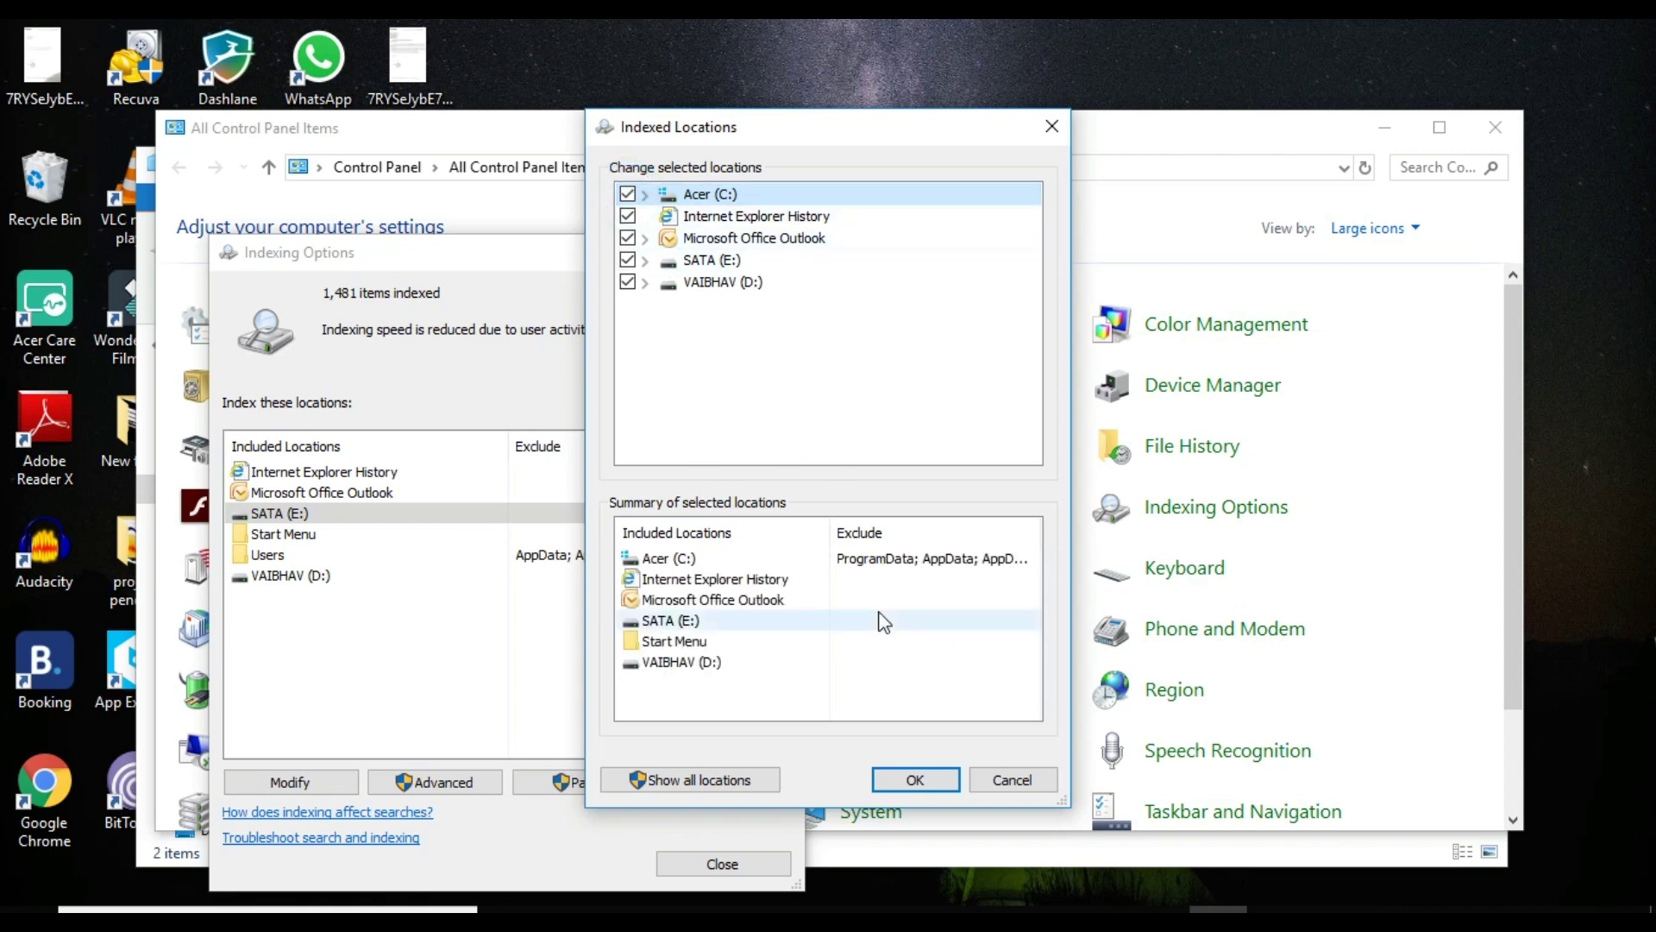
{"action": "left_click", "coordinate": [940, 782]}
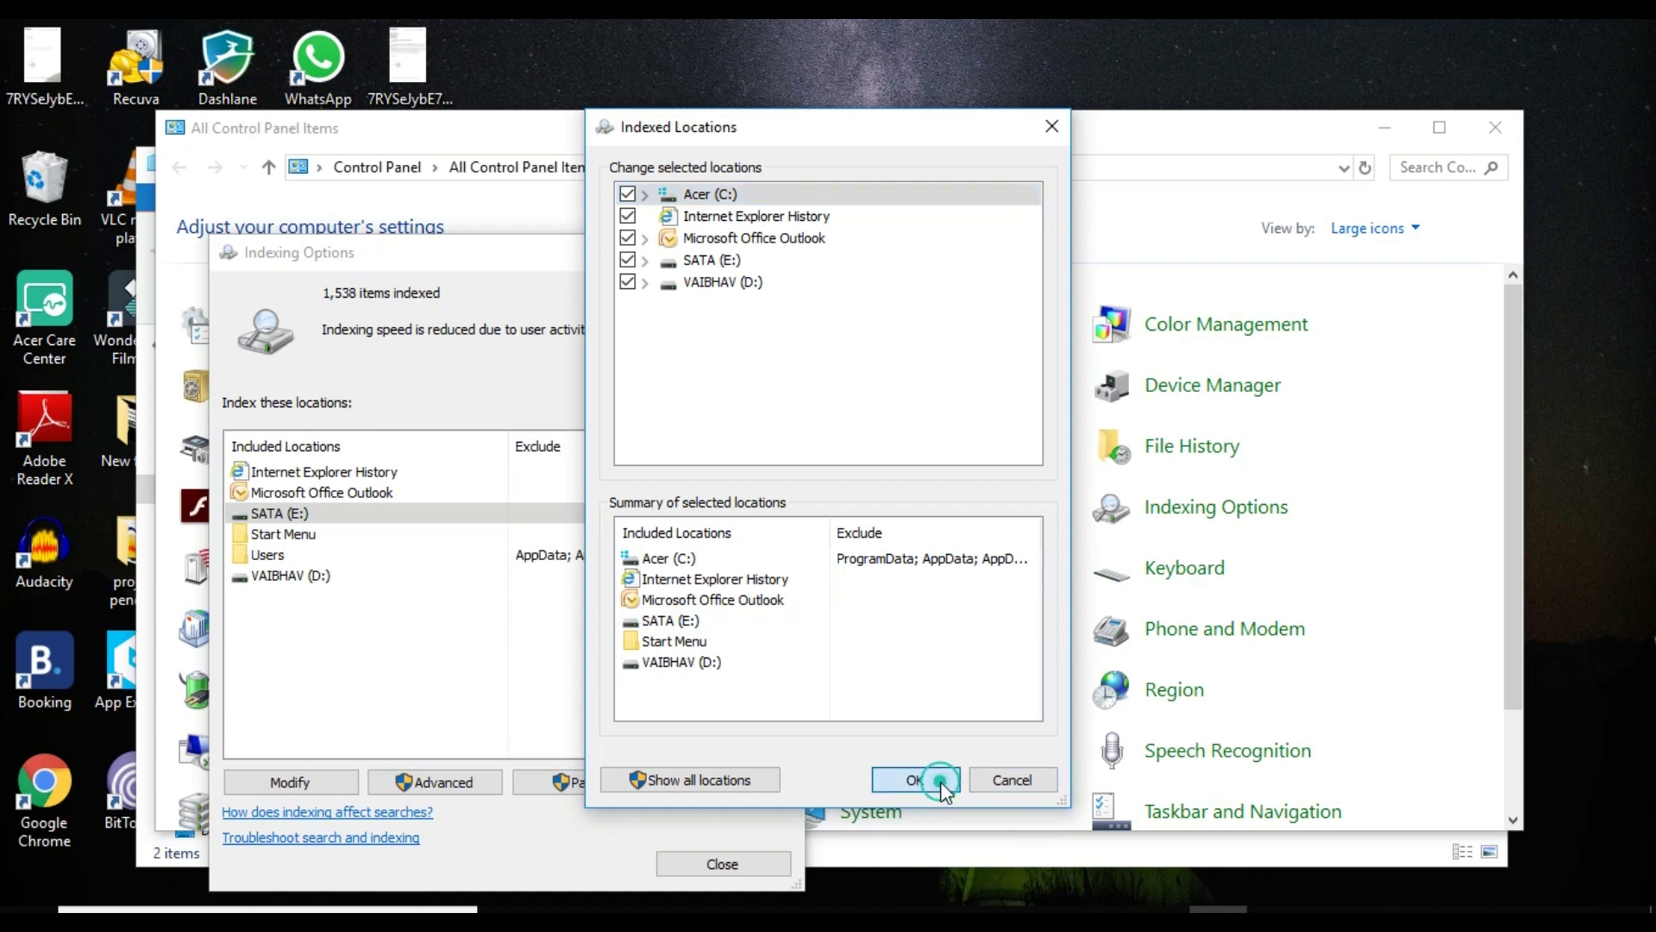
{"action": "left_click", "coordinate": [703, 865]}
{"action": "left_click", "coordinate": [1495, 127]}
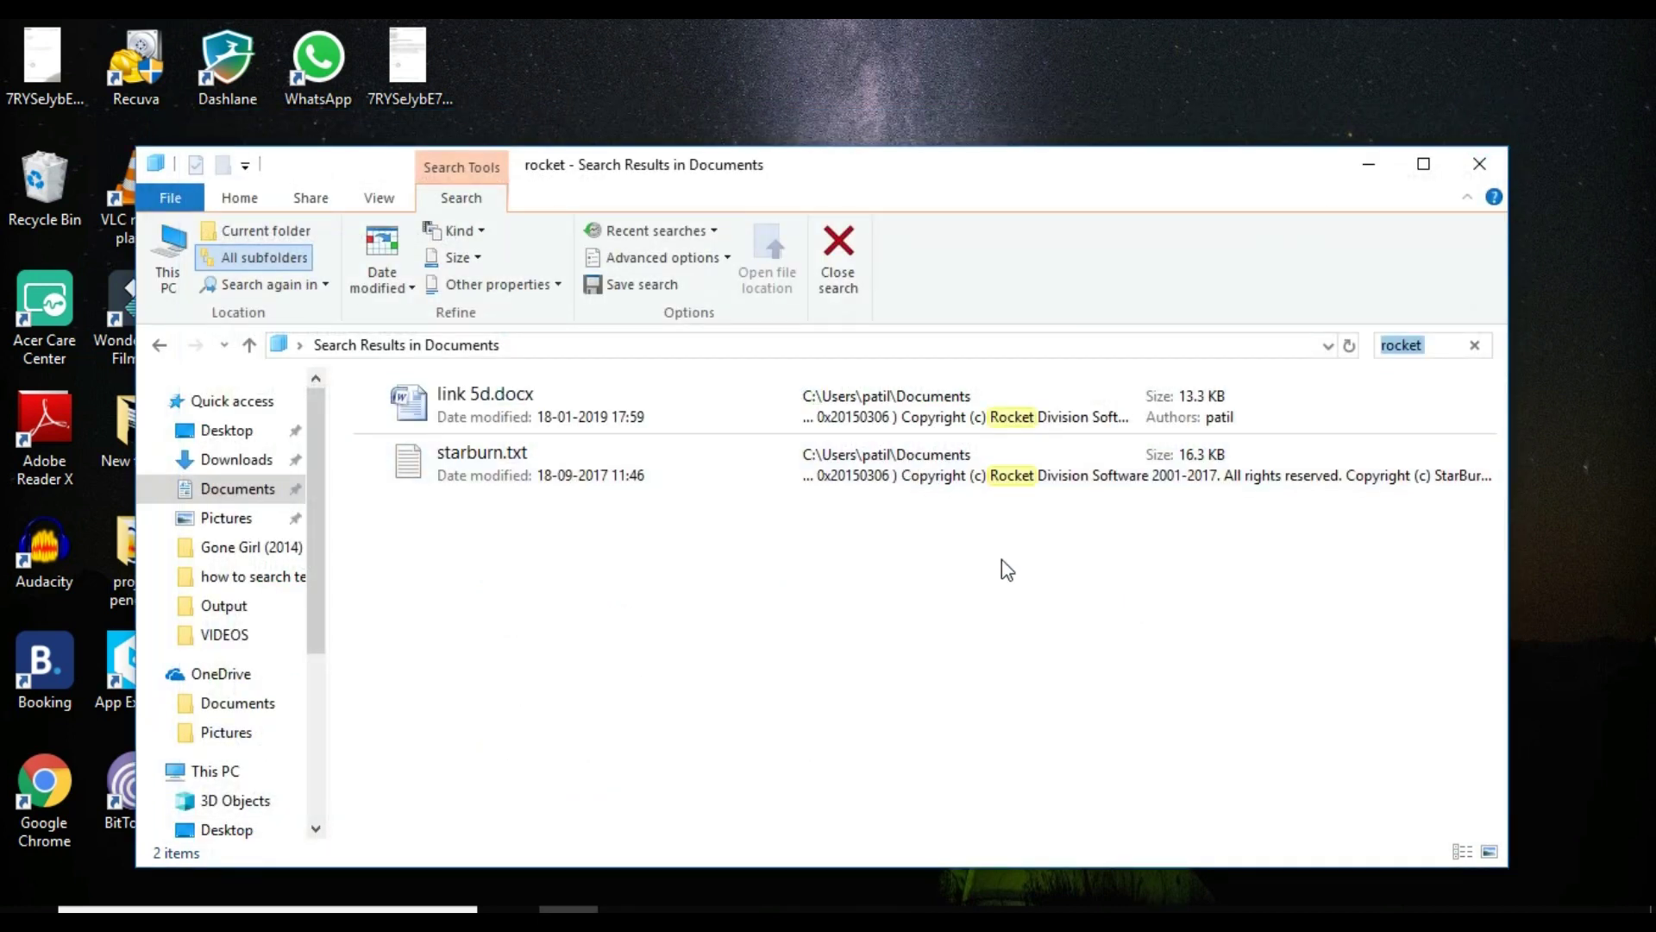
- Select link 5d.docx in the "rocket" results, and replace the Documents search term with "indian"
{"action": "left_click", "coordinate": [1430, 345]}
{"action": "left_click", "coordinate": [843, 416]}
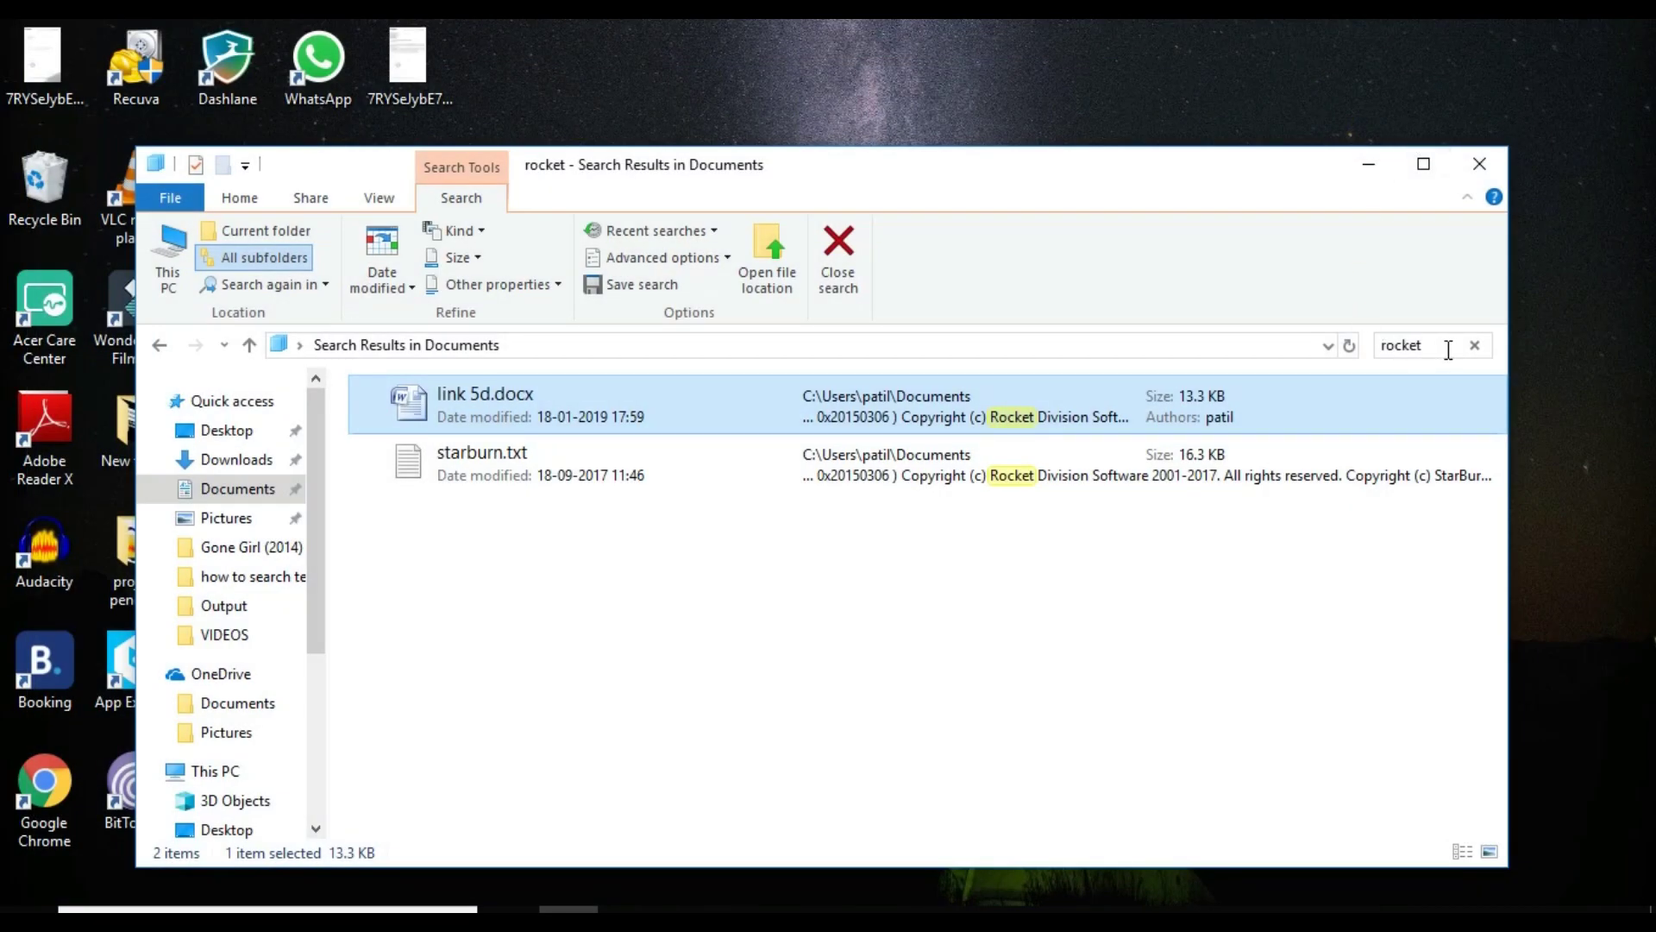
{"action": "left_click", "coordinate": [1449, 349]}
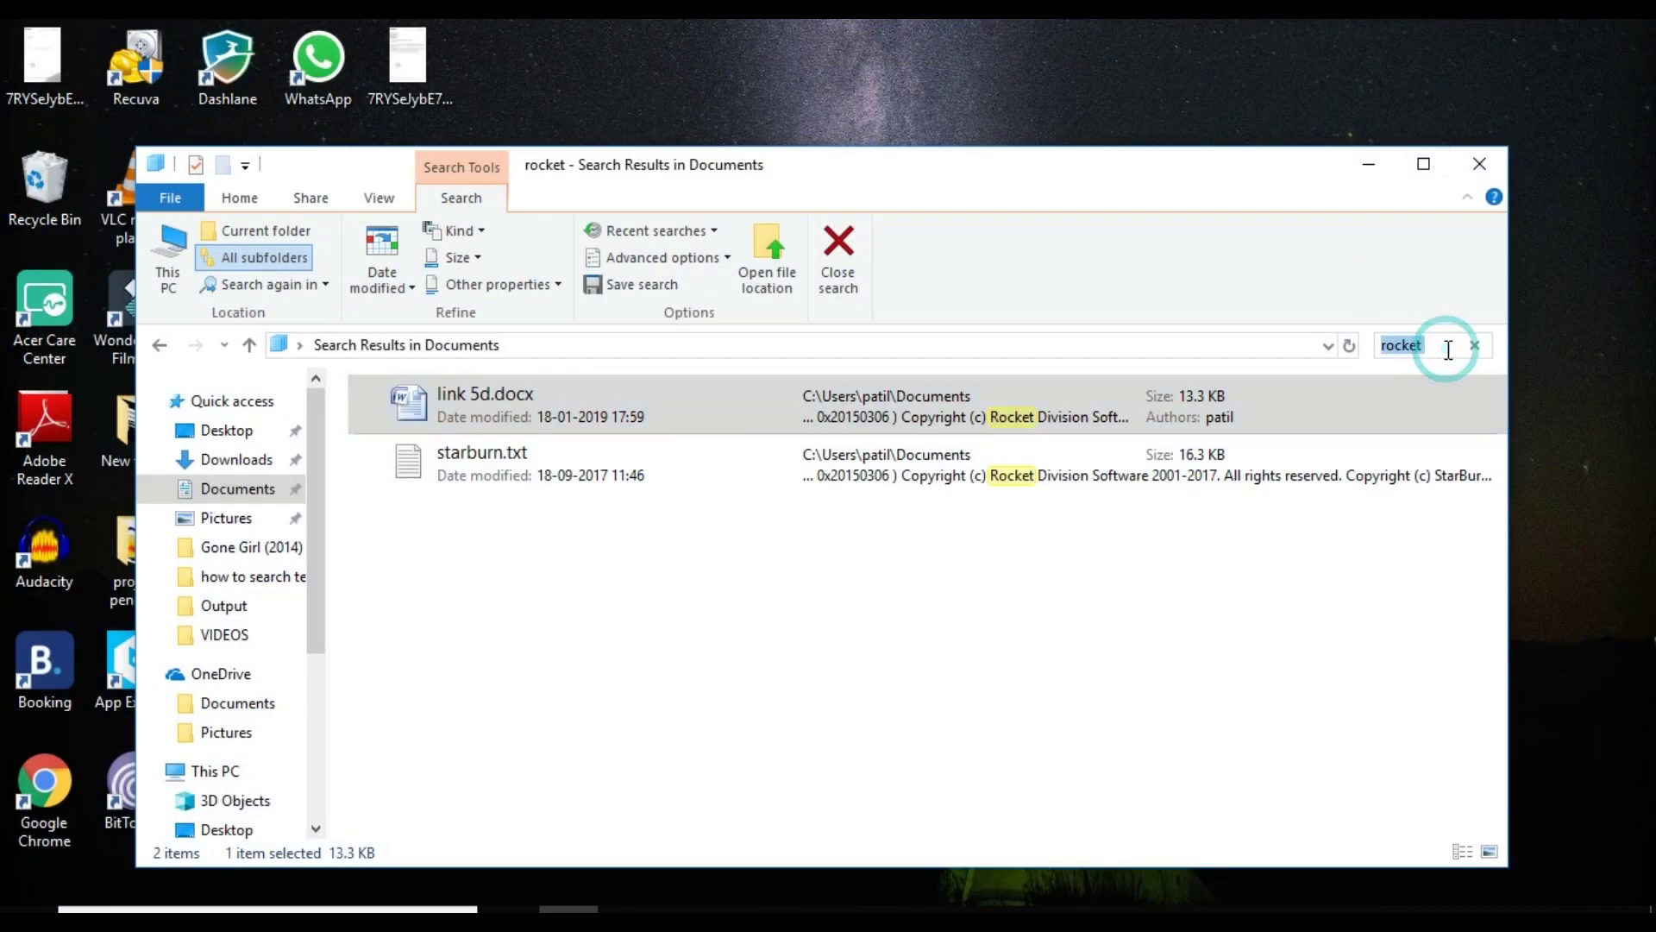
{"action": "key", "text": "BackSpace"}
{"action": "type", "text": "i"}
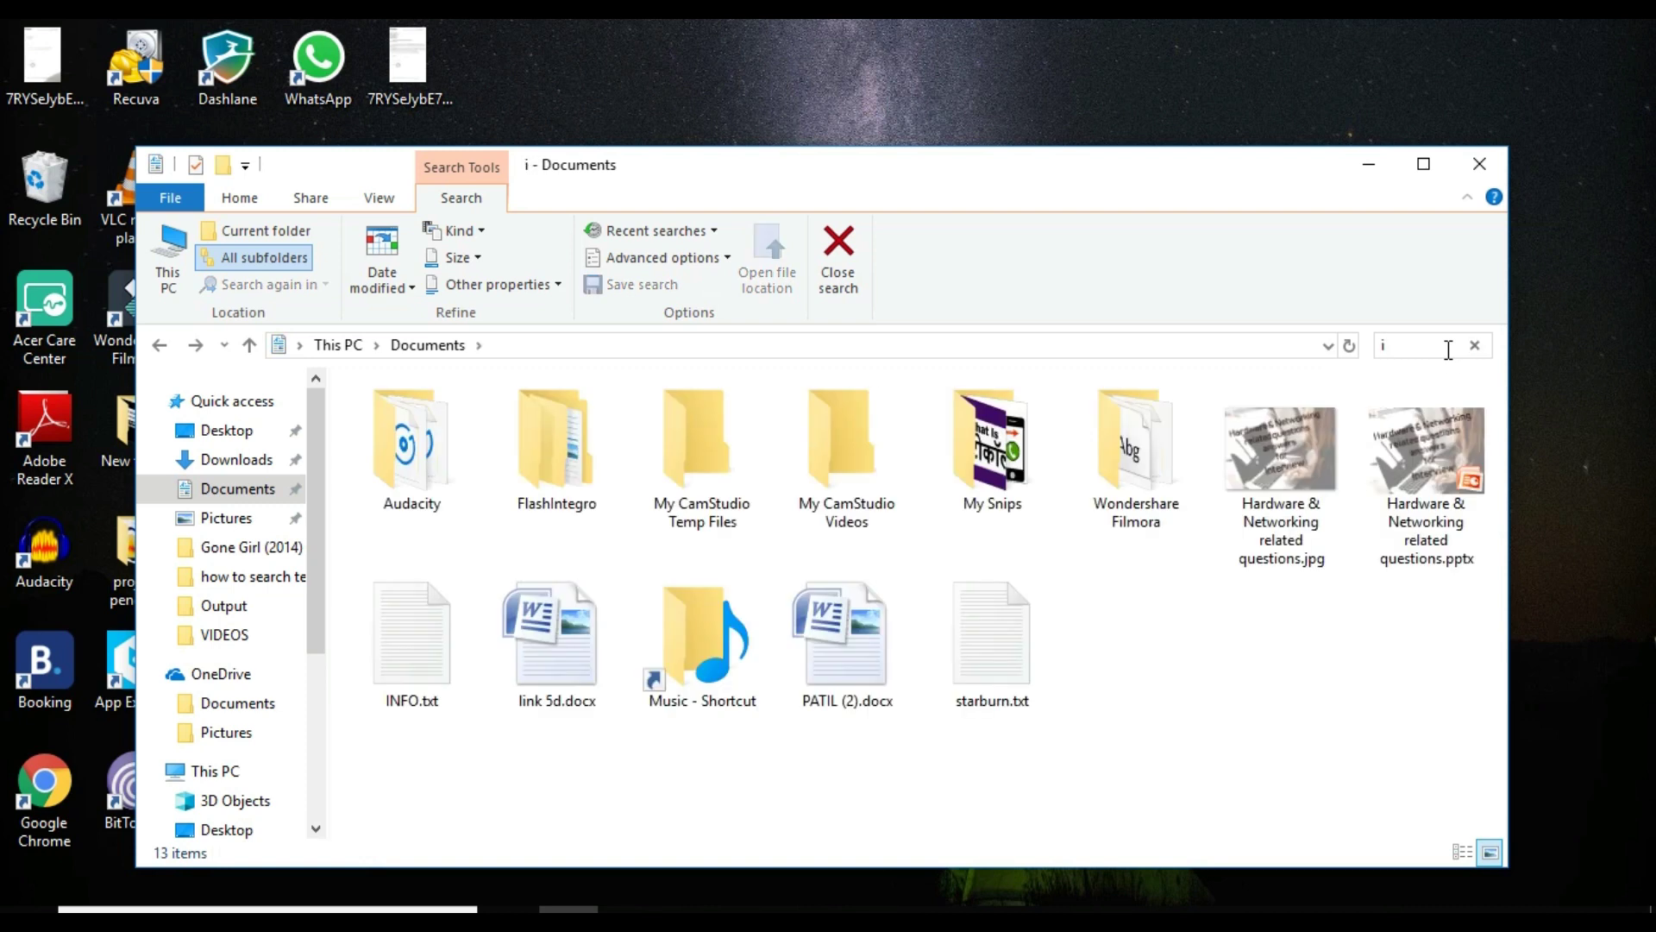
{"action": "type", "text": "nd"}
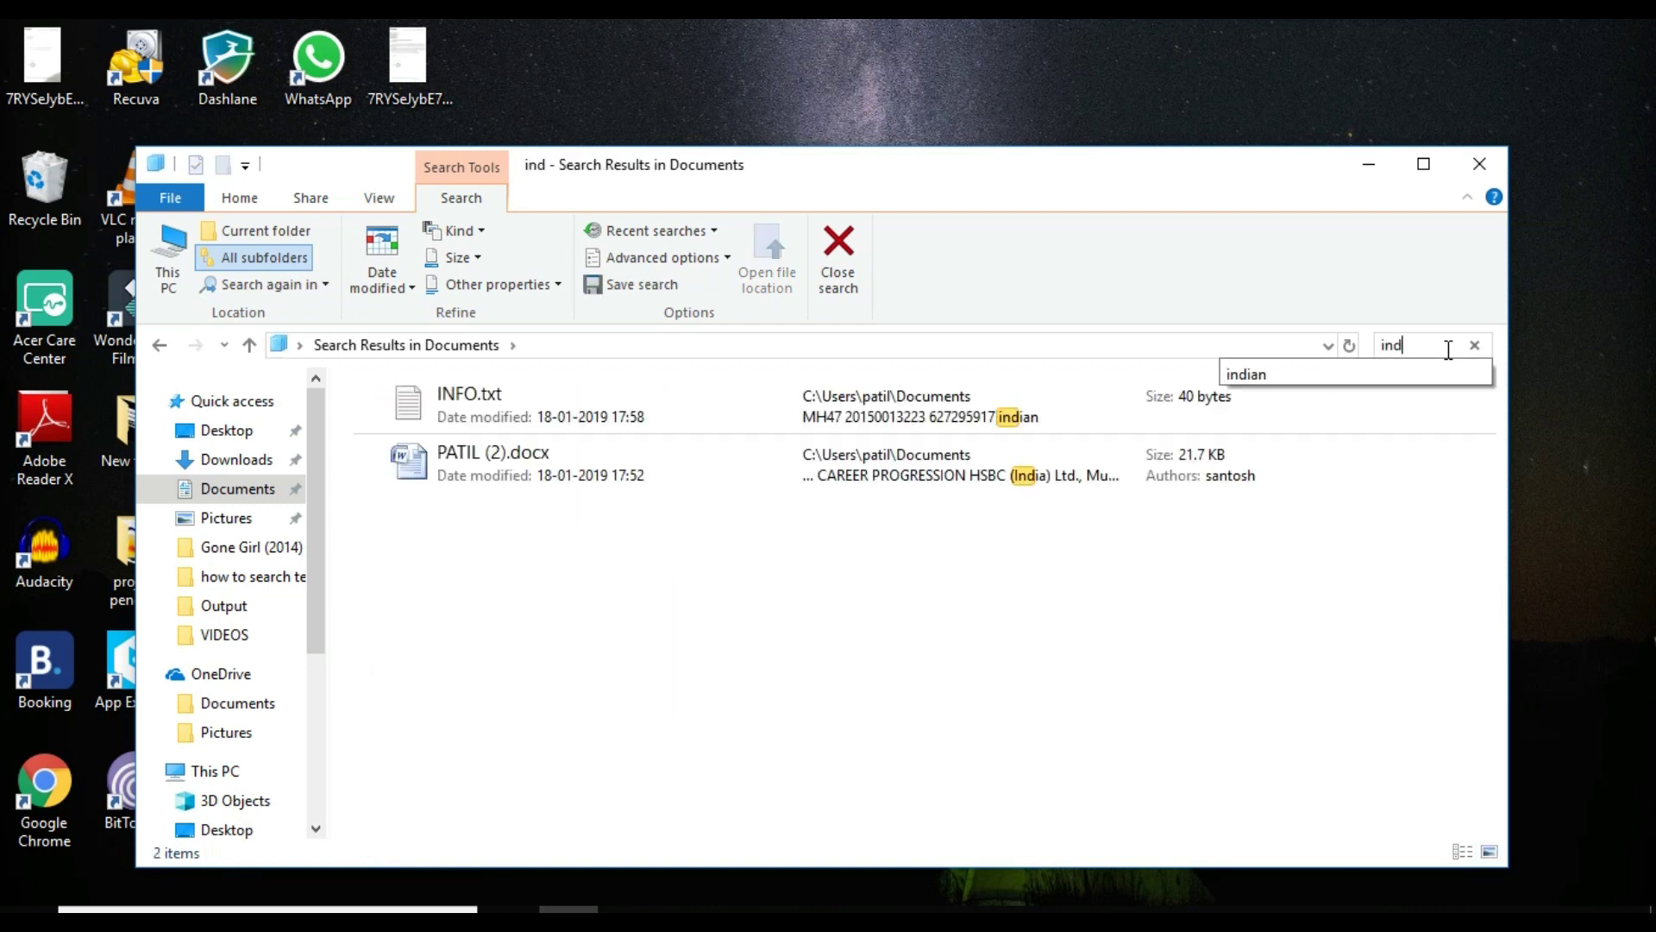
{"action": "left_click", "coordinate": [1321, 374]}
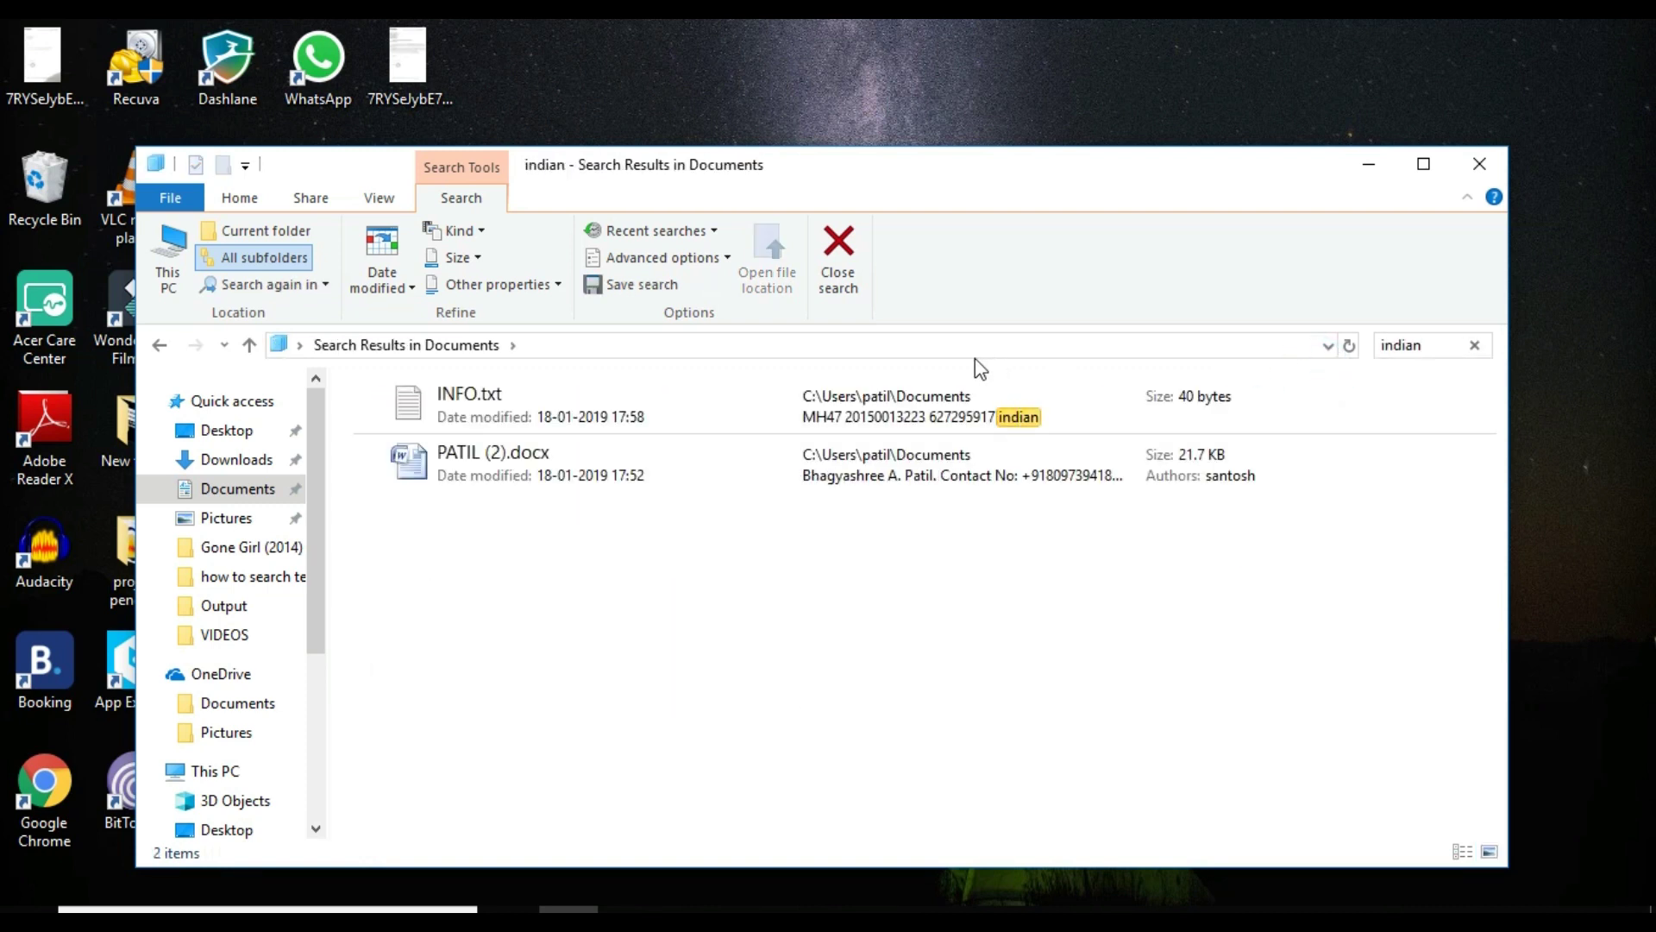
- Open INFO.txt from the search results to check its text, then close the file and File Explorer
{"action": "double_click", "coordinate": [1024, 406]}
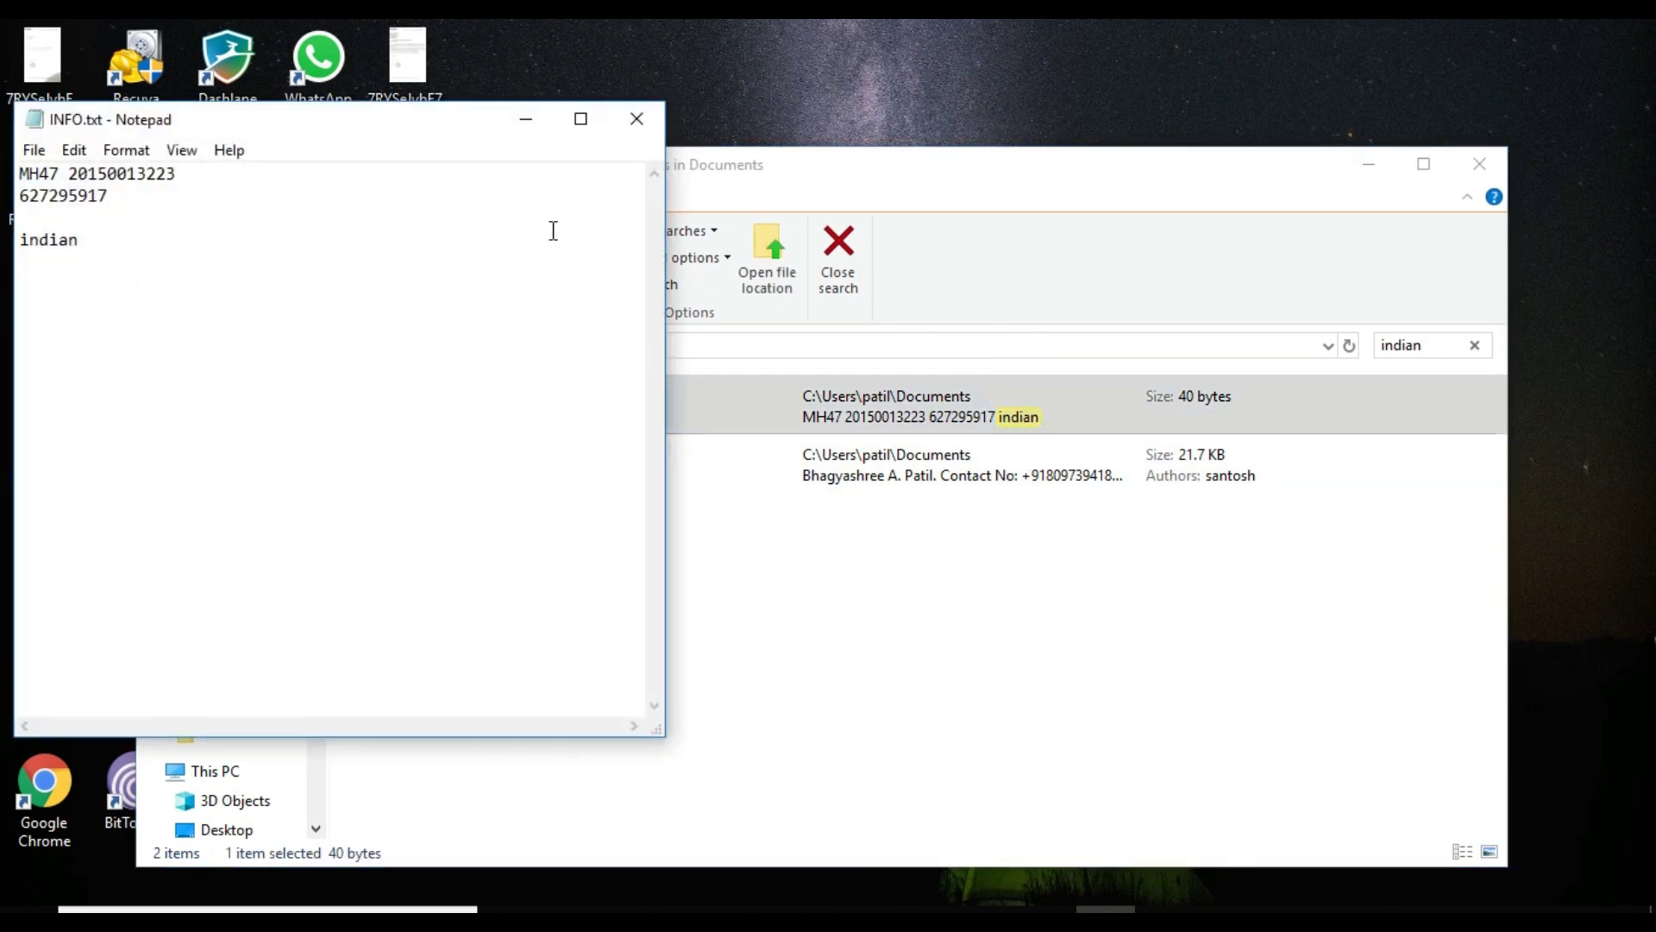
{"action": "left_click", "coordinate": [636, 118]}
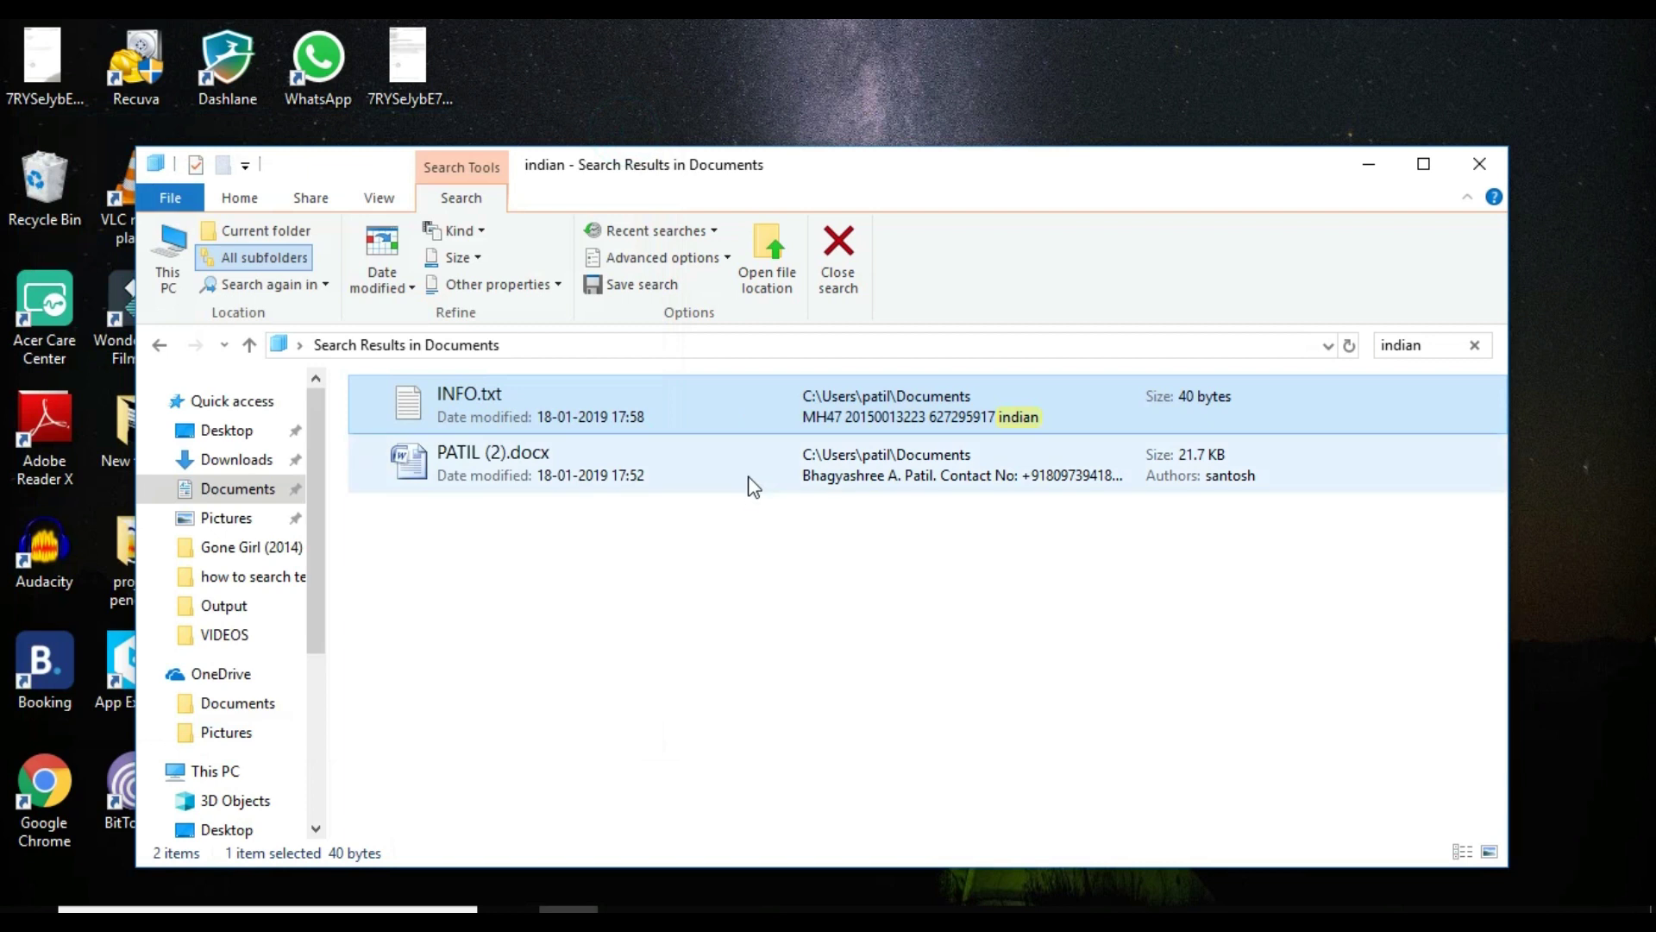
{"action": "left_click", "coordinate": [1482, 164]}
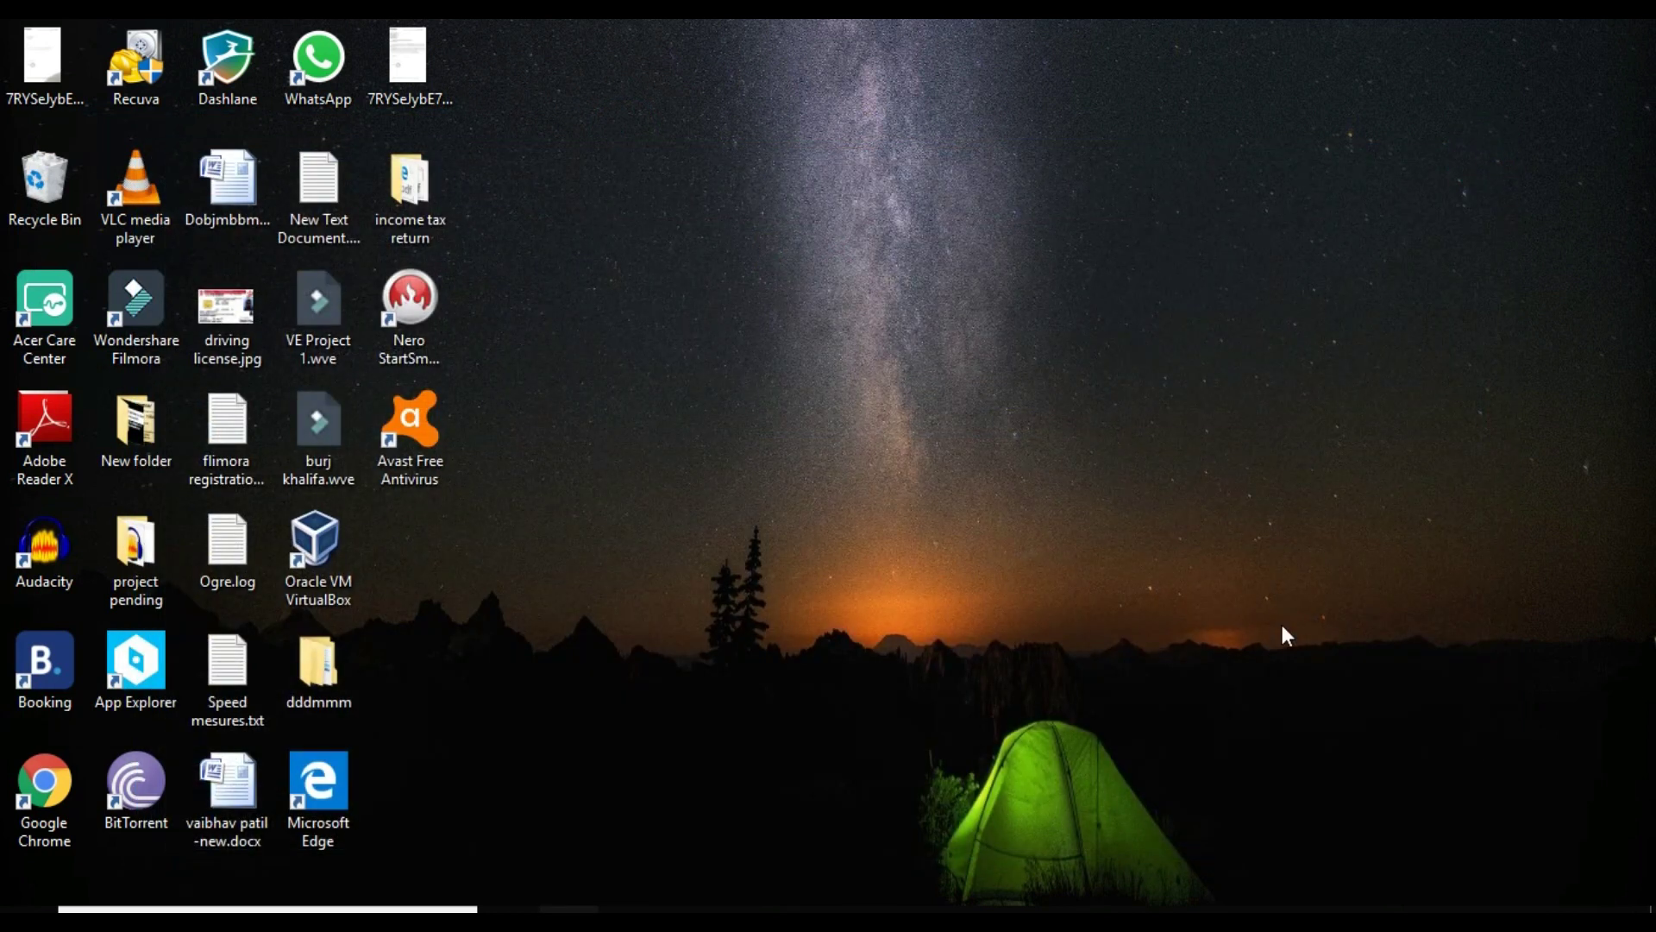
{"action": "mouse_move", "coordinate": [1046, 910]}
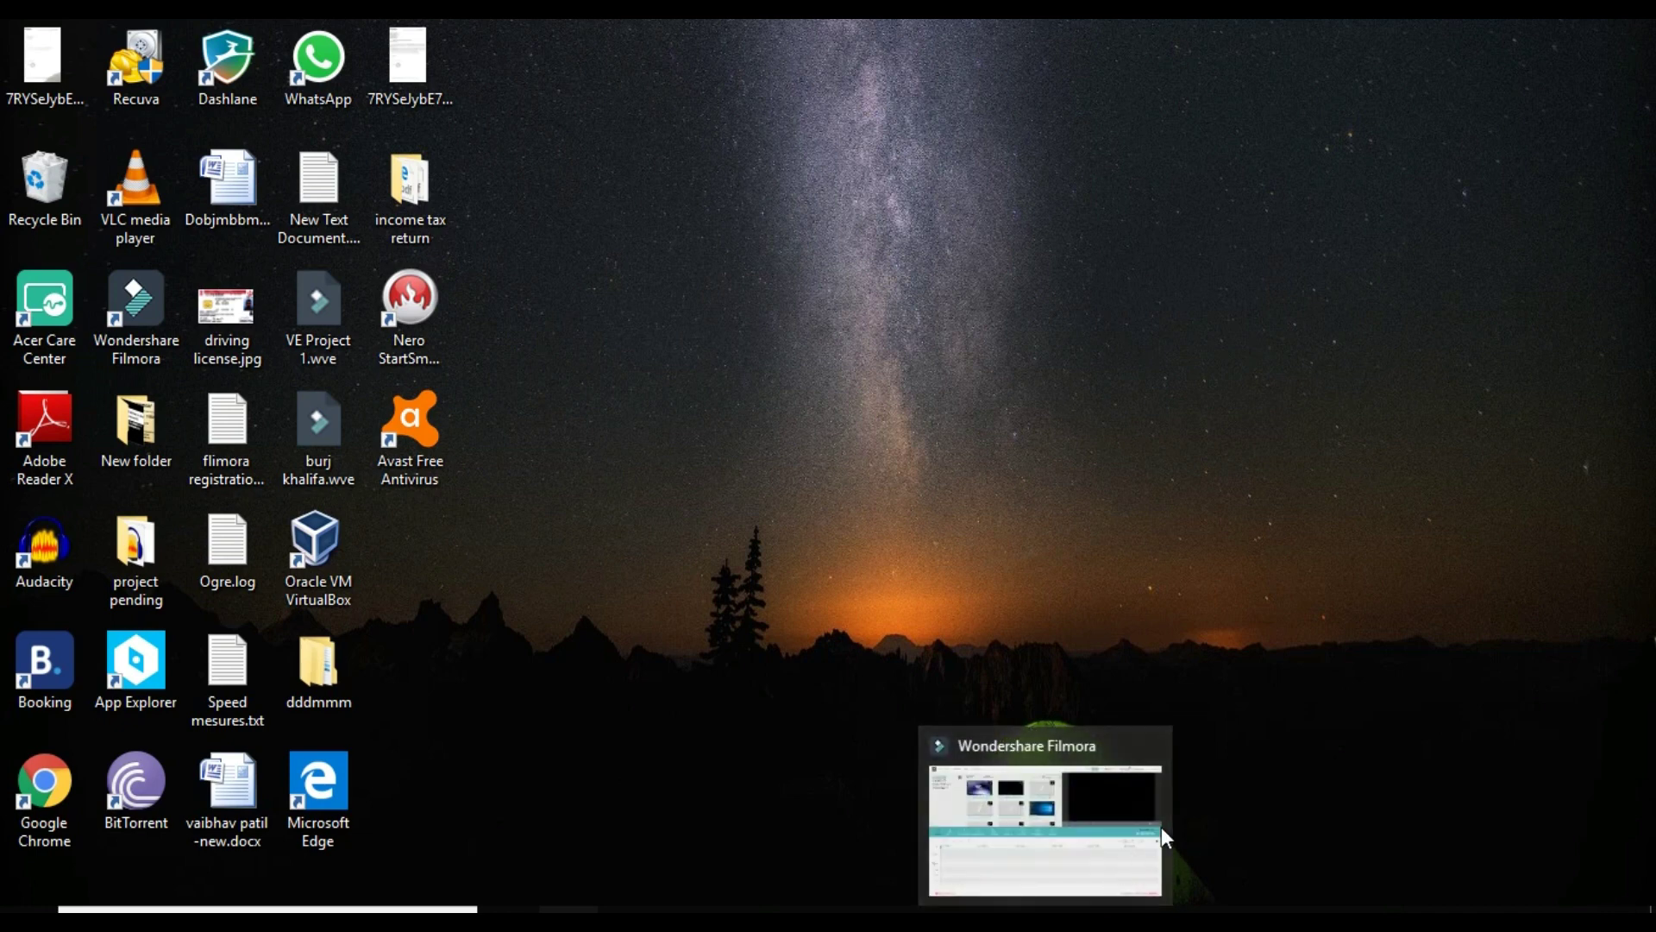
{"action": "mouse_move", "coordinate": [1122, 835]}
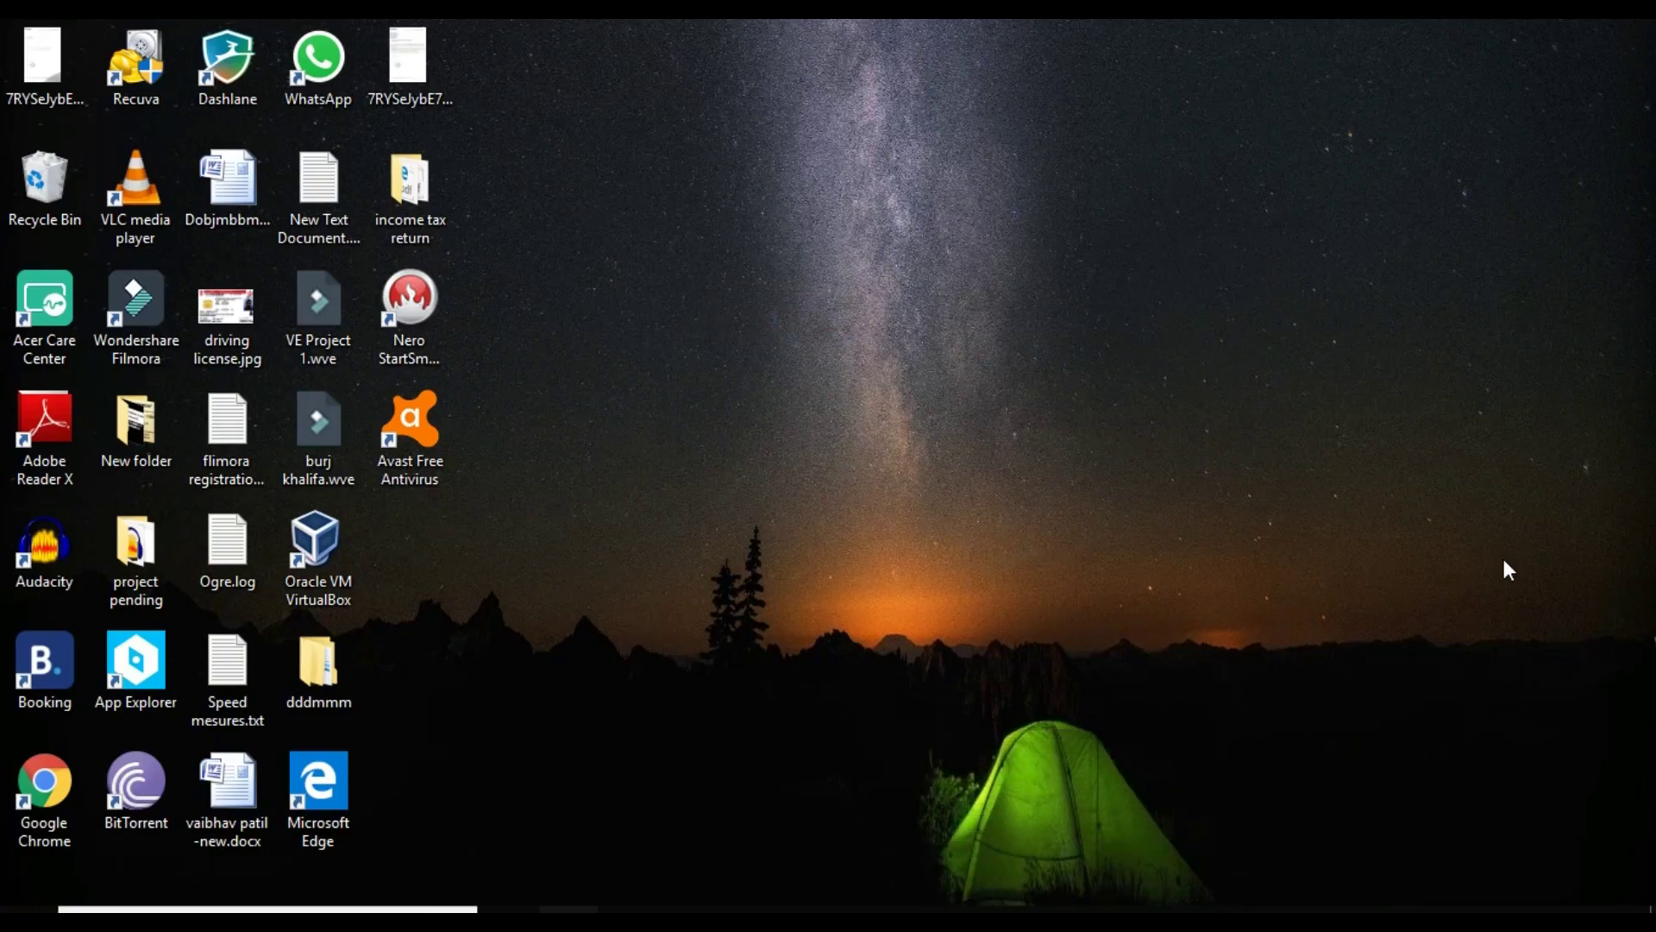